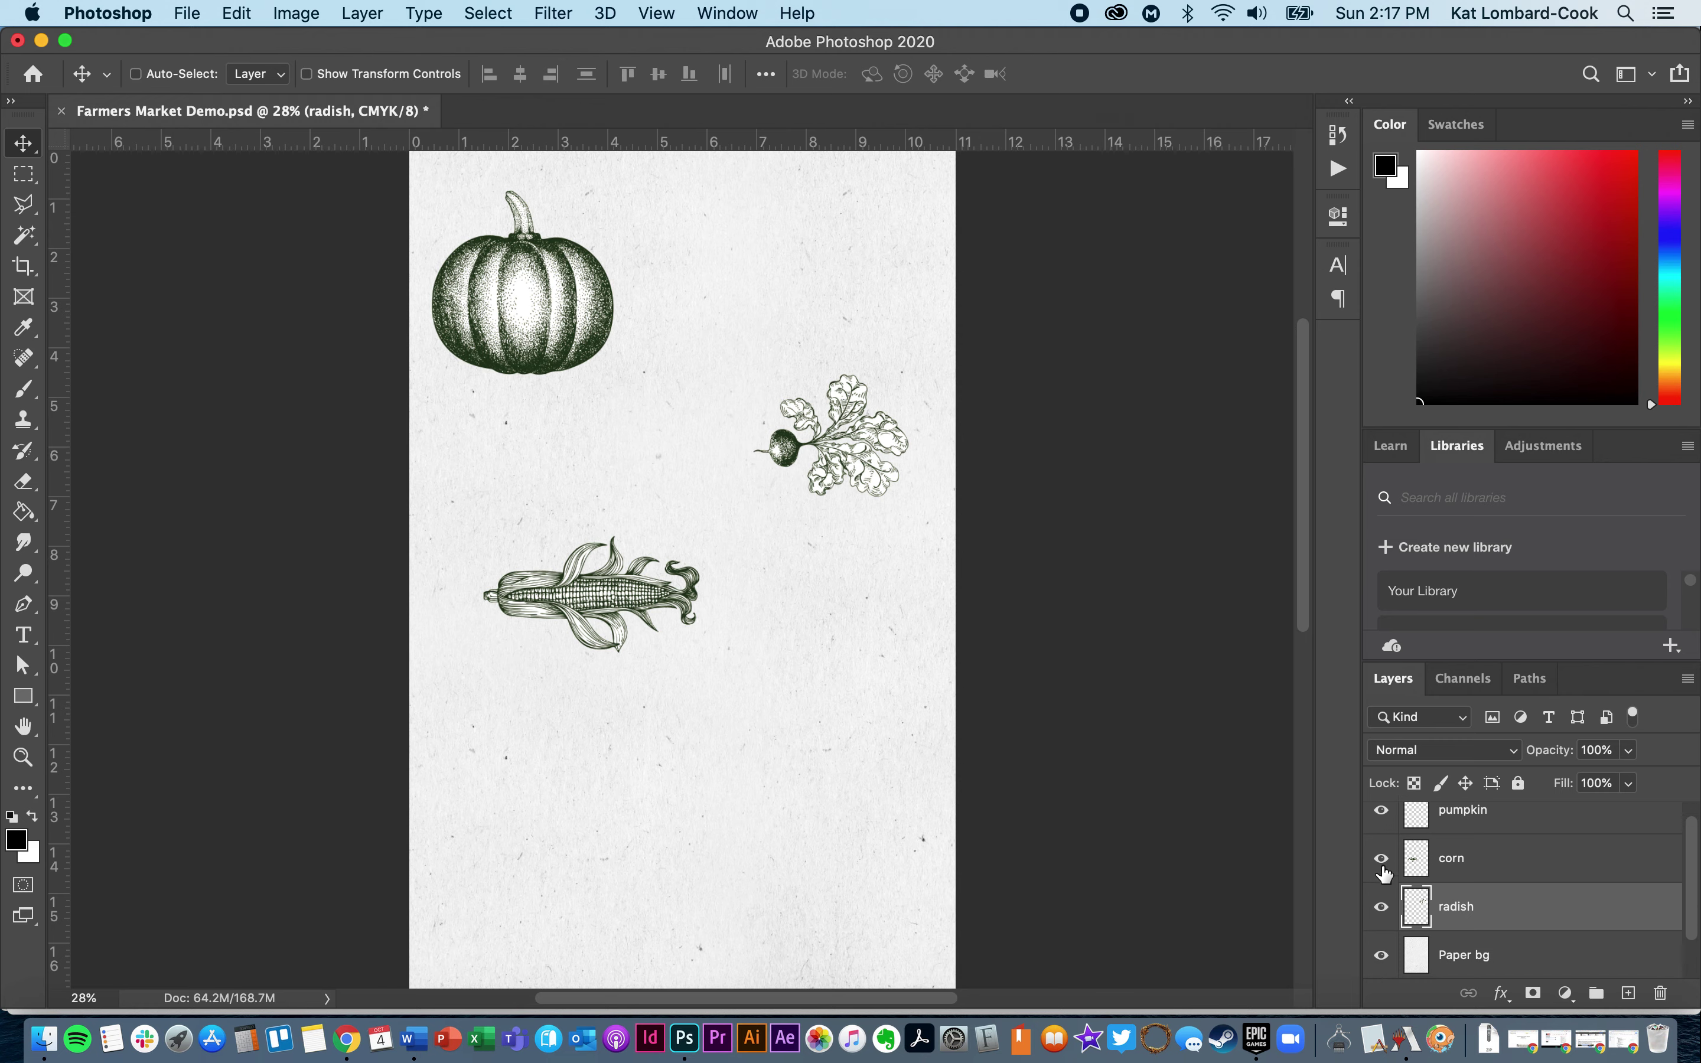
Hide the corn and radish layers and move the pumpkin to the page's horizontal centre, slightly below mid-height.
click(1381, 858)
click(1383, 908)
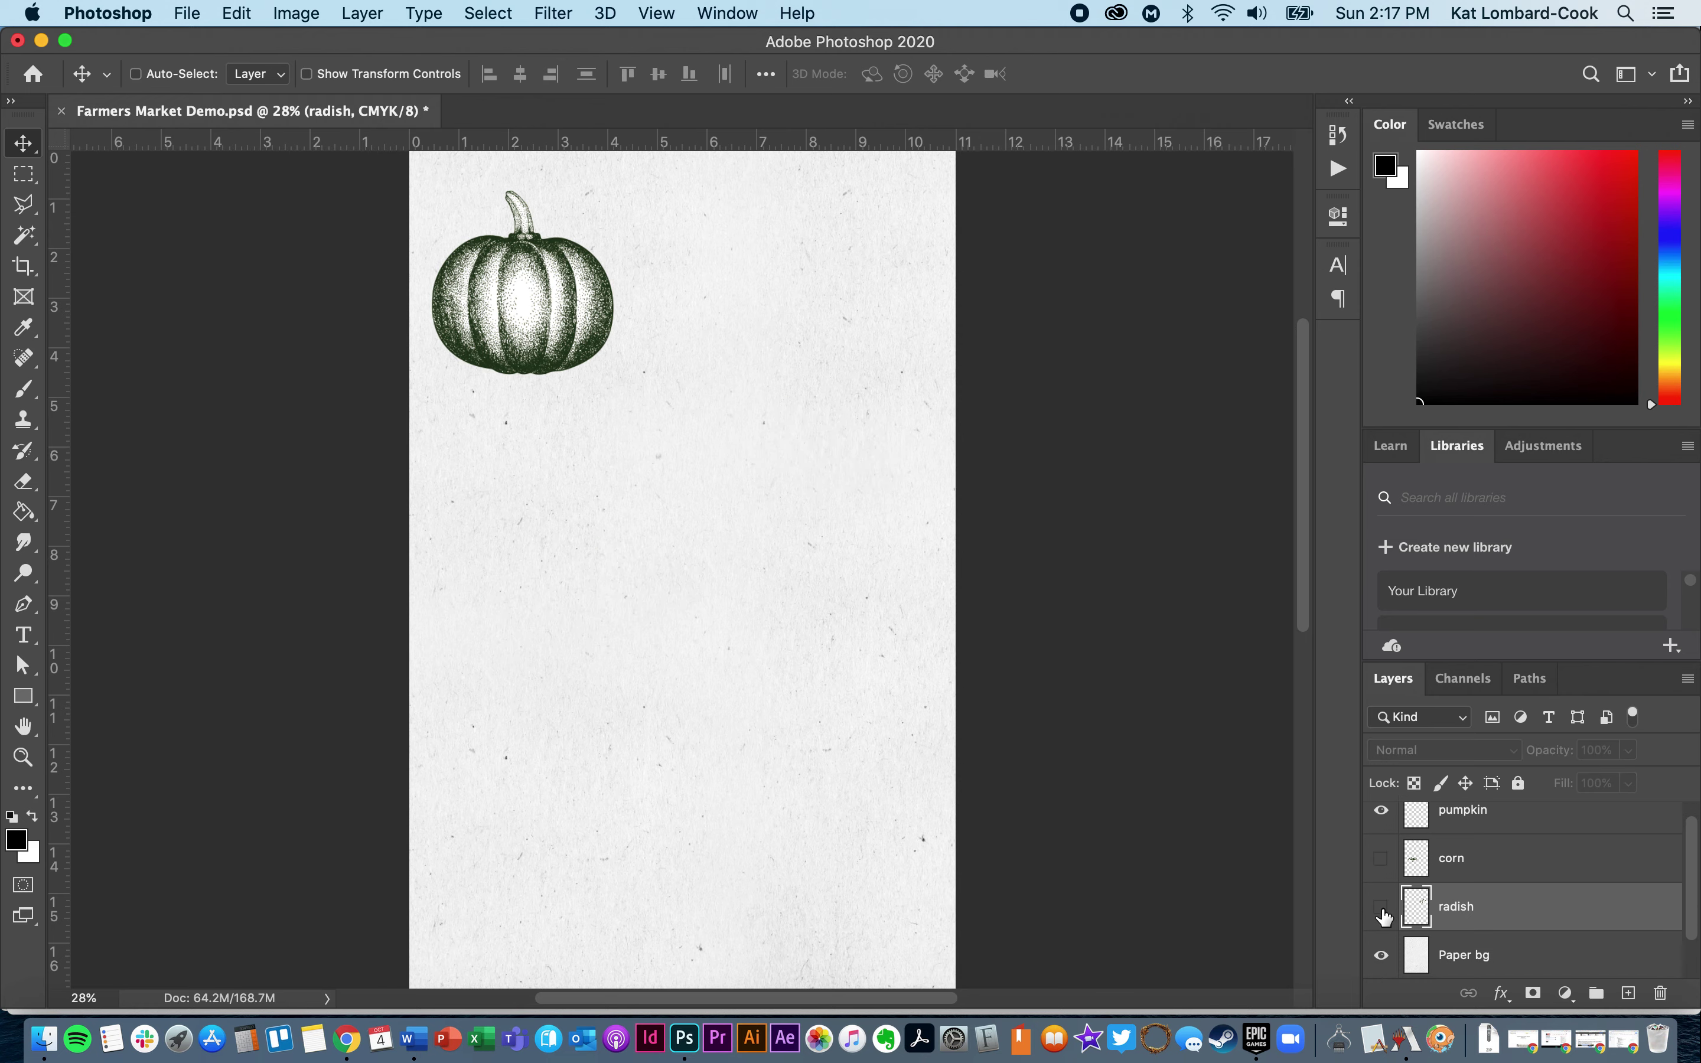
click(1438, 821)
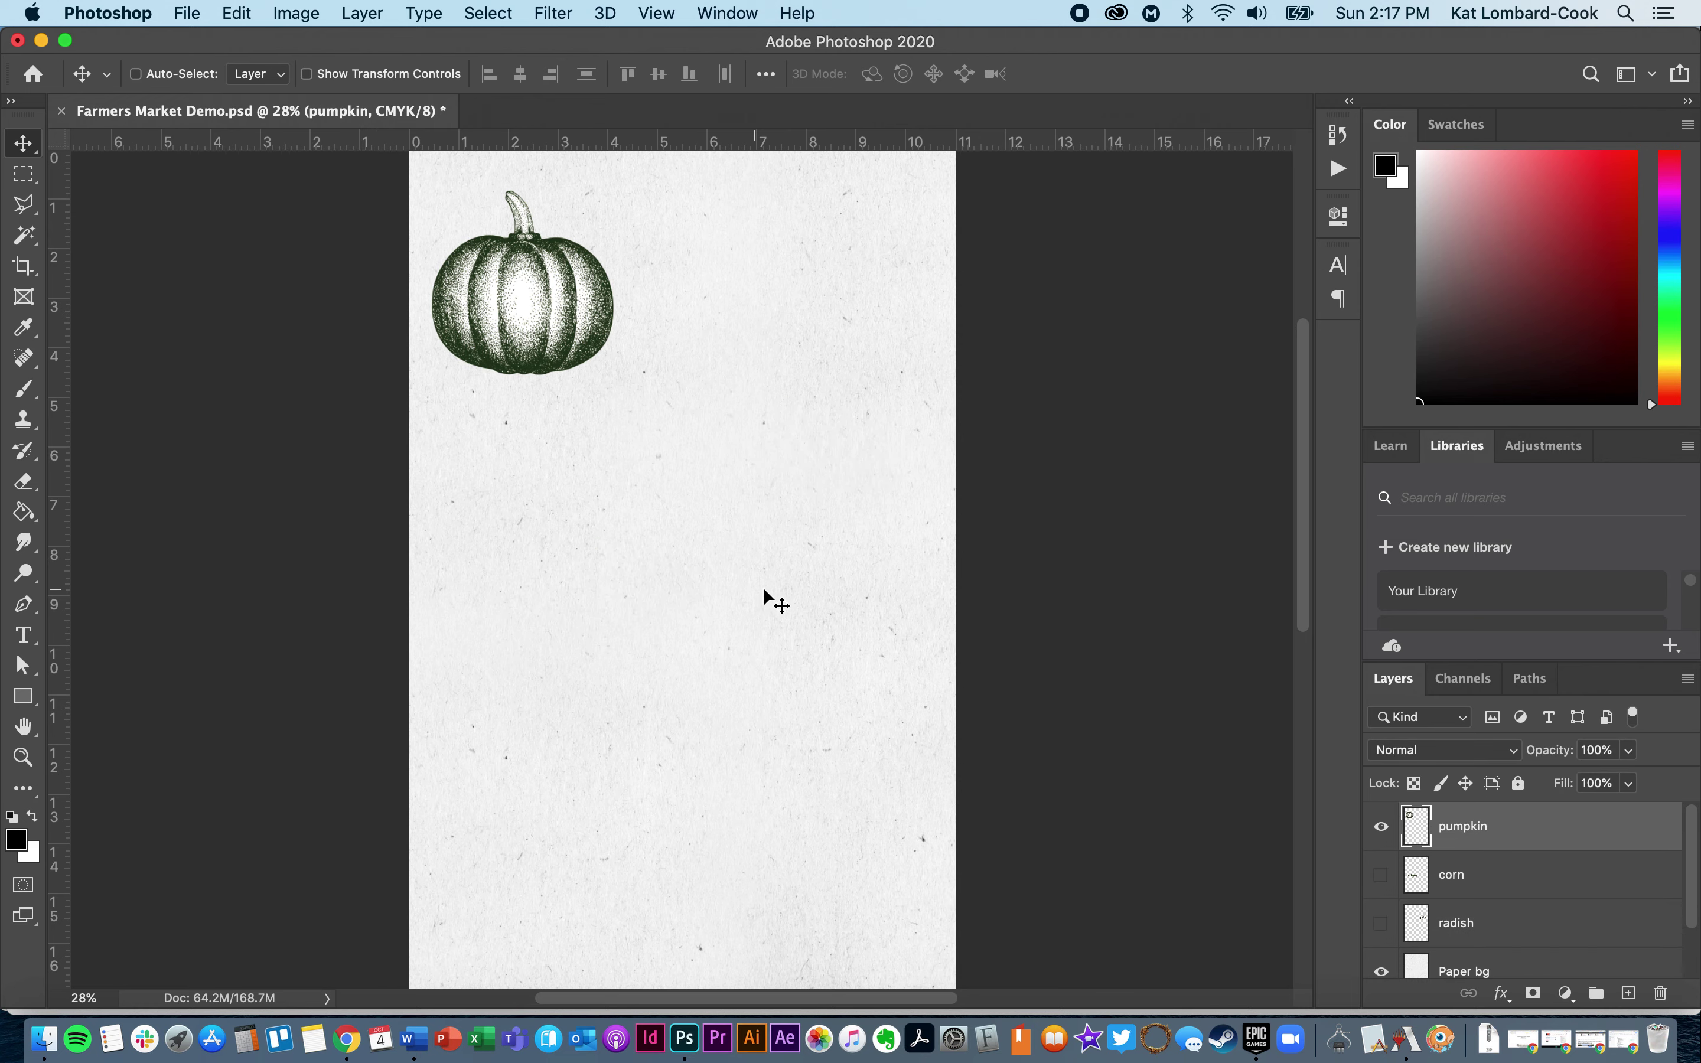
drag(495, 292, 659, 661)
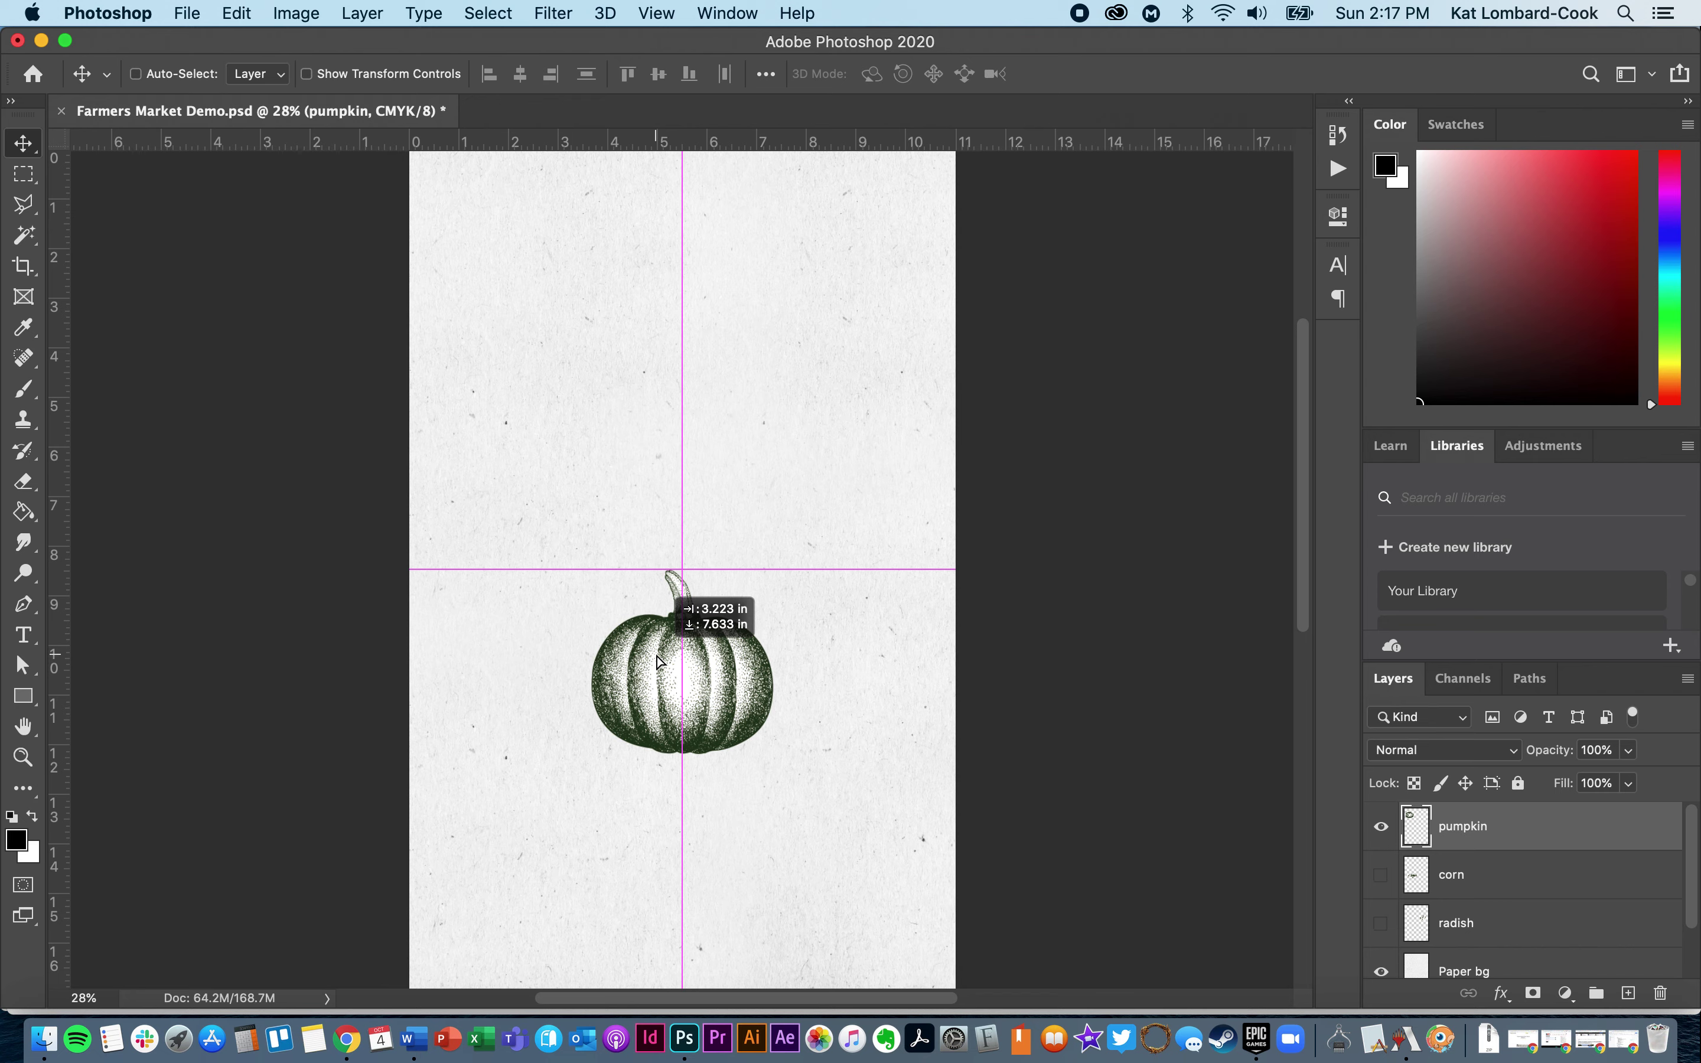
drag(659, 661, 659, 661)
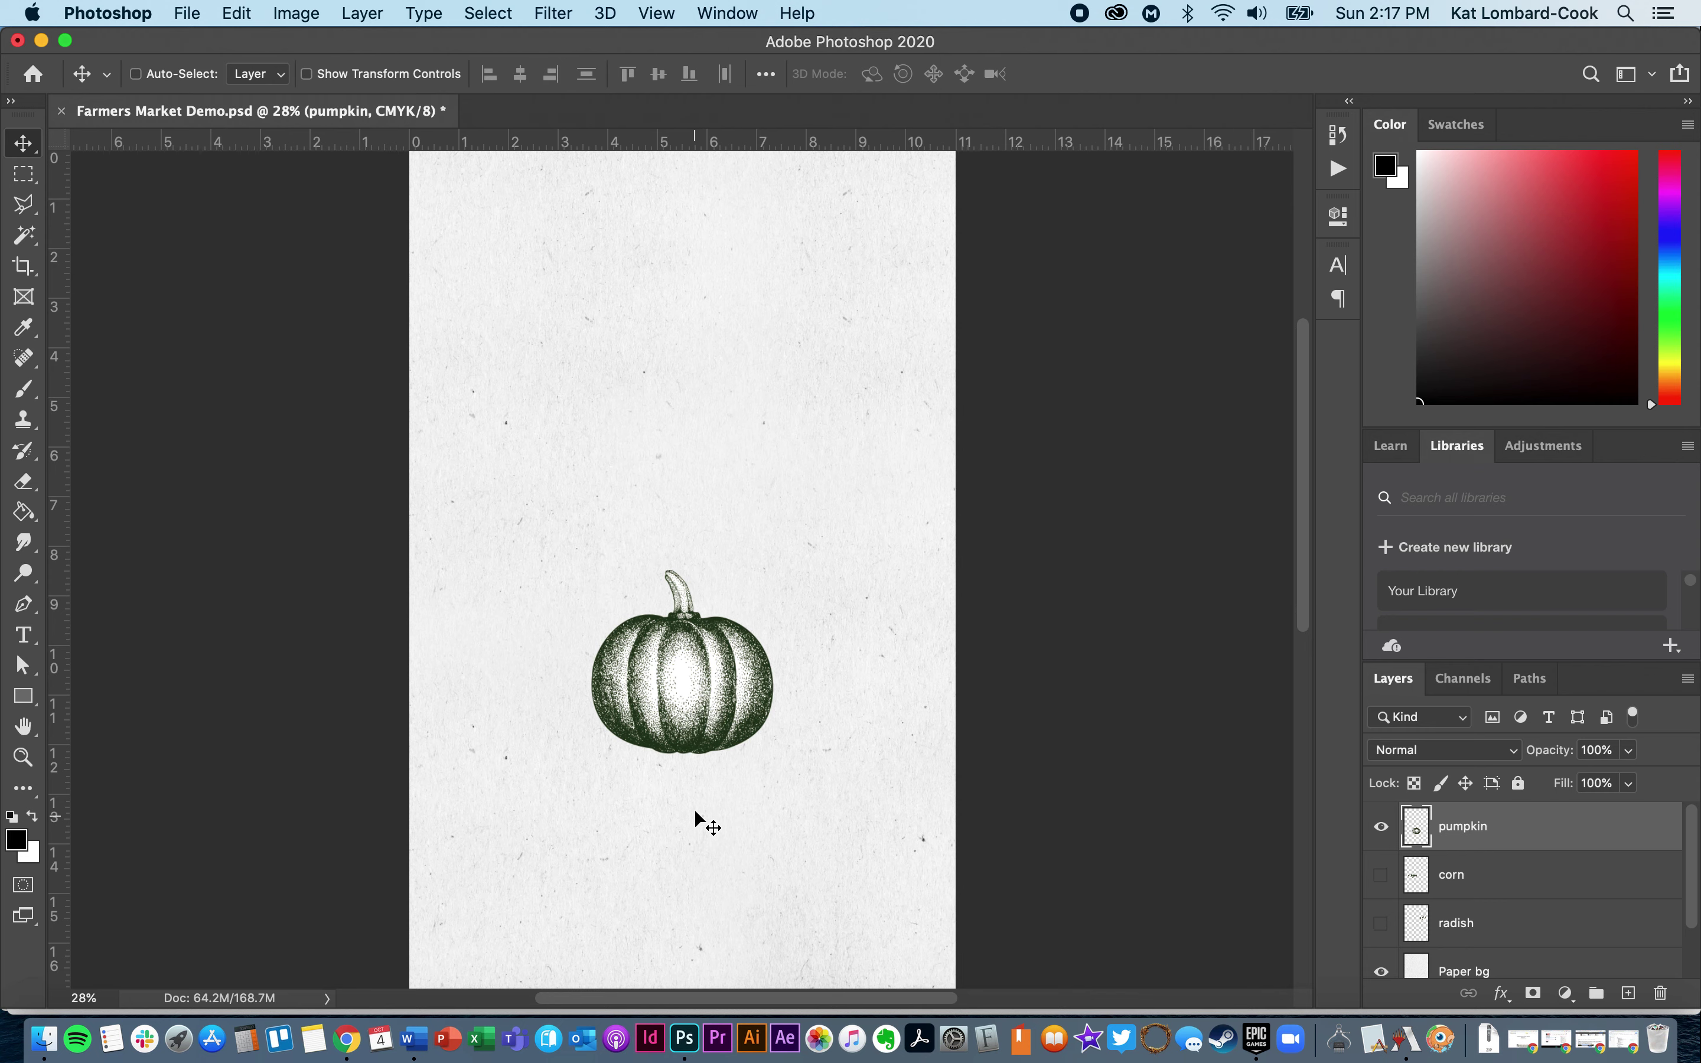
drag(696, 732, 695, 703)
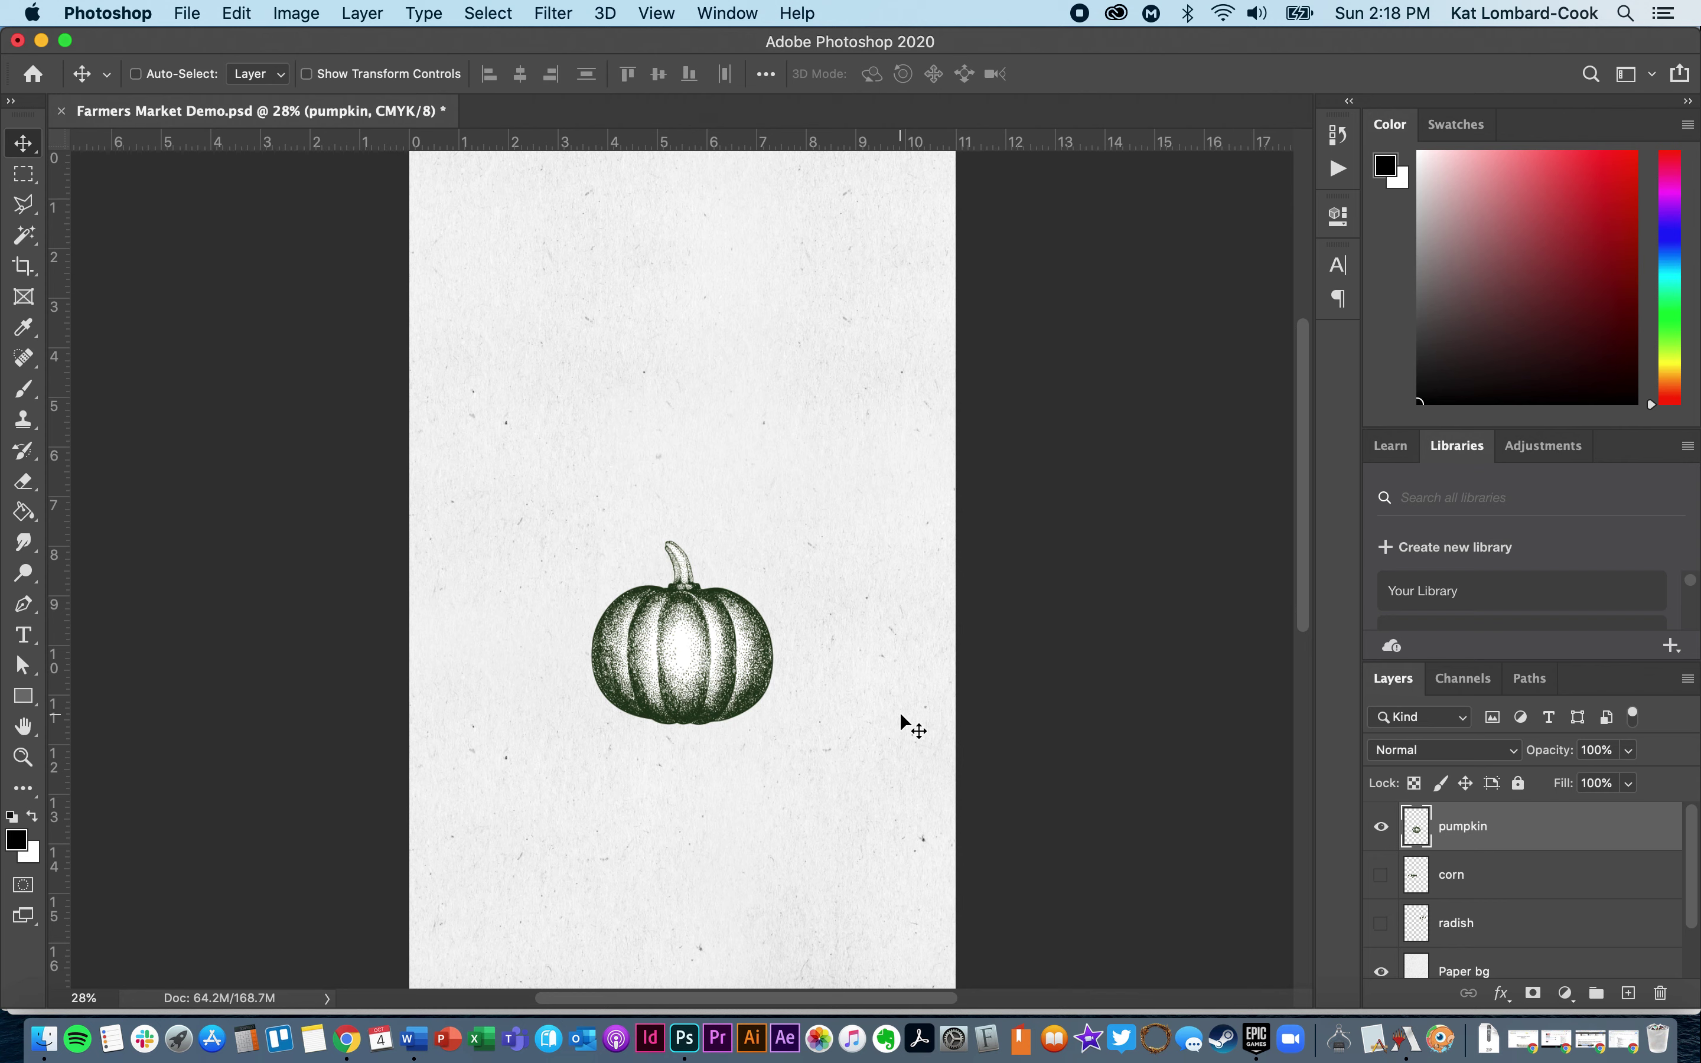
Show the corn layer and move the corn down and left so it sticks out beside the pumpkin.
click(1382, 875)
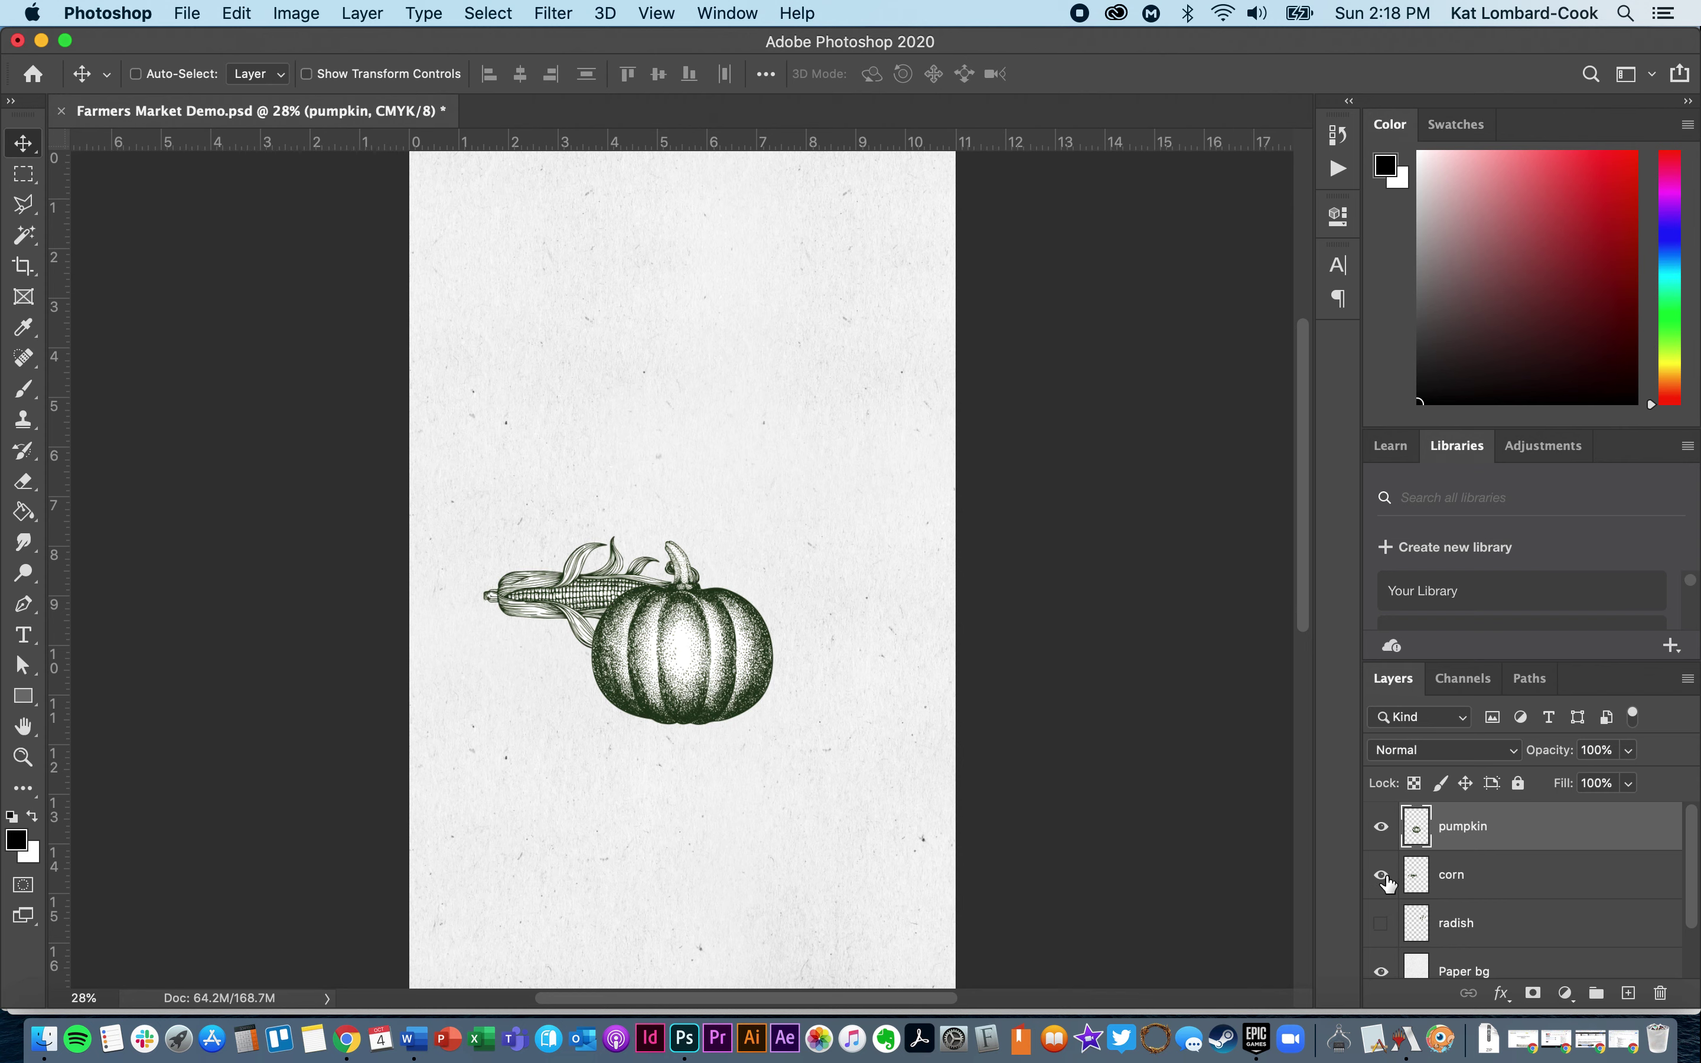
click(1473, 880)
drag(542, 606, 502, 664)
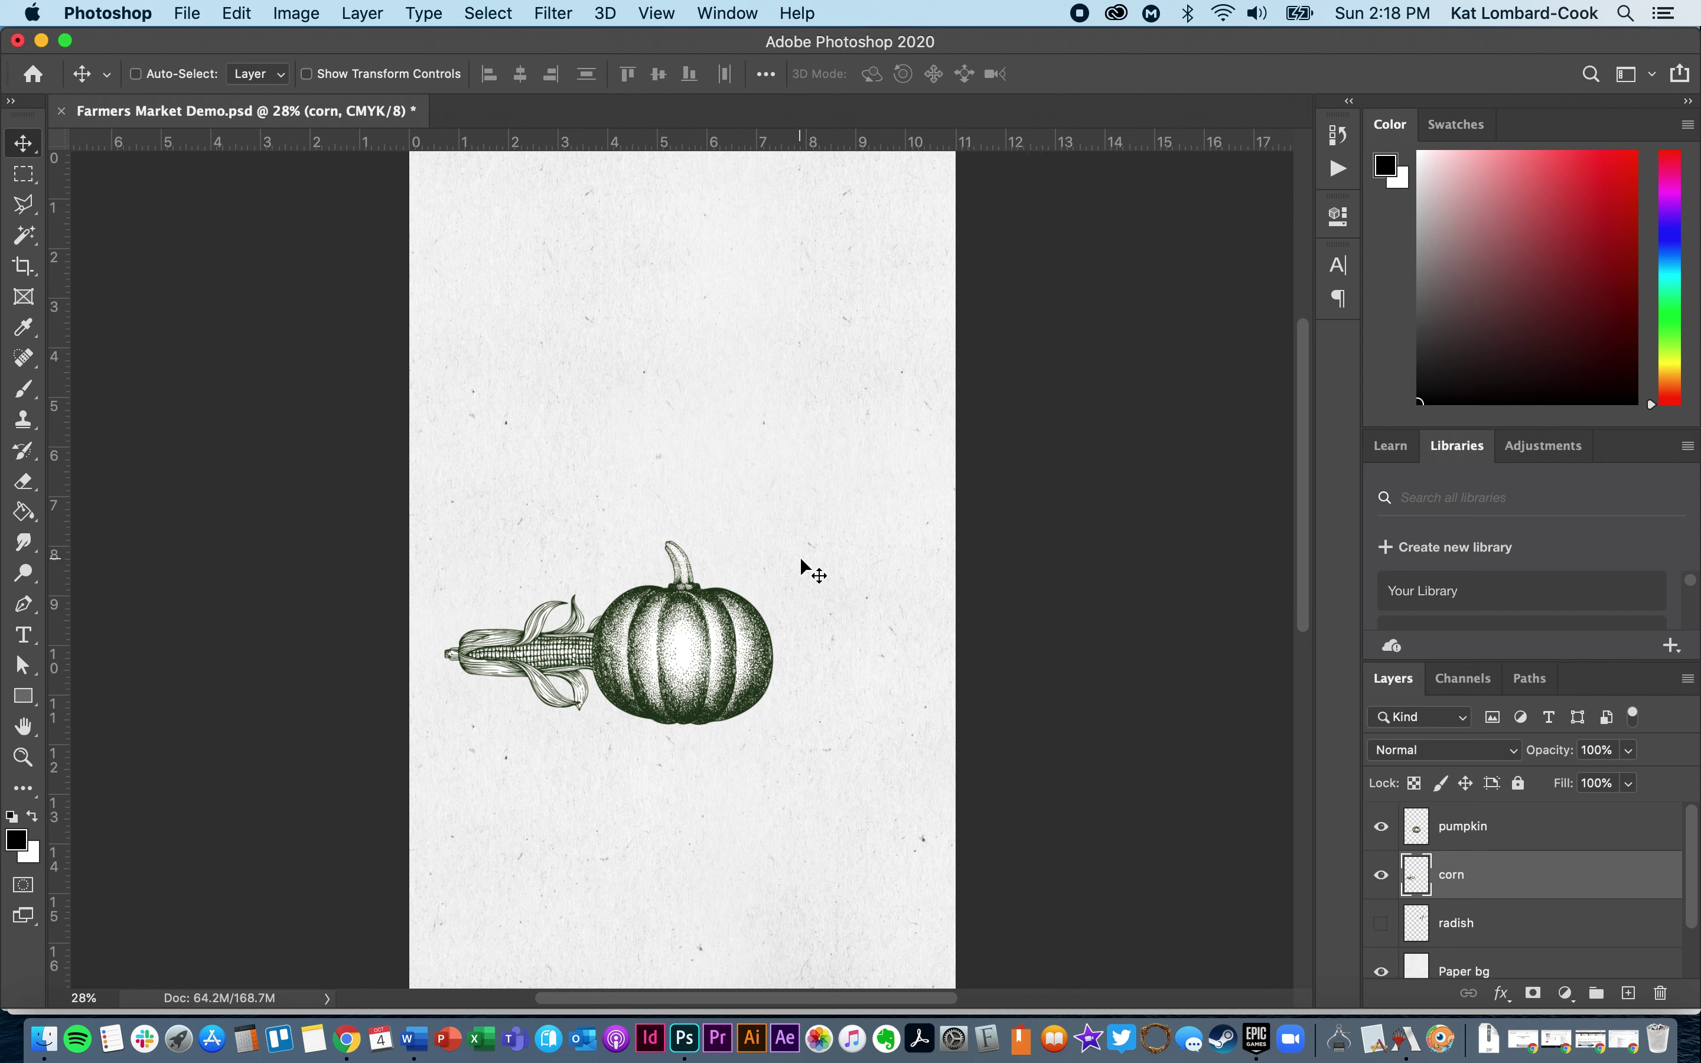
Show the transform controls and rotate the corn by -90 degrees so it stands upright.
click(410, 73)
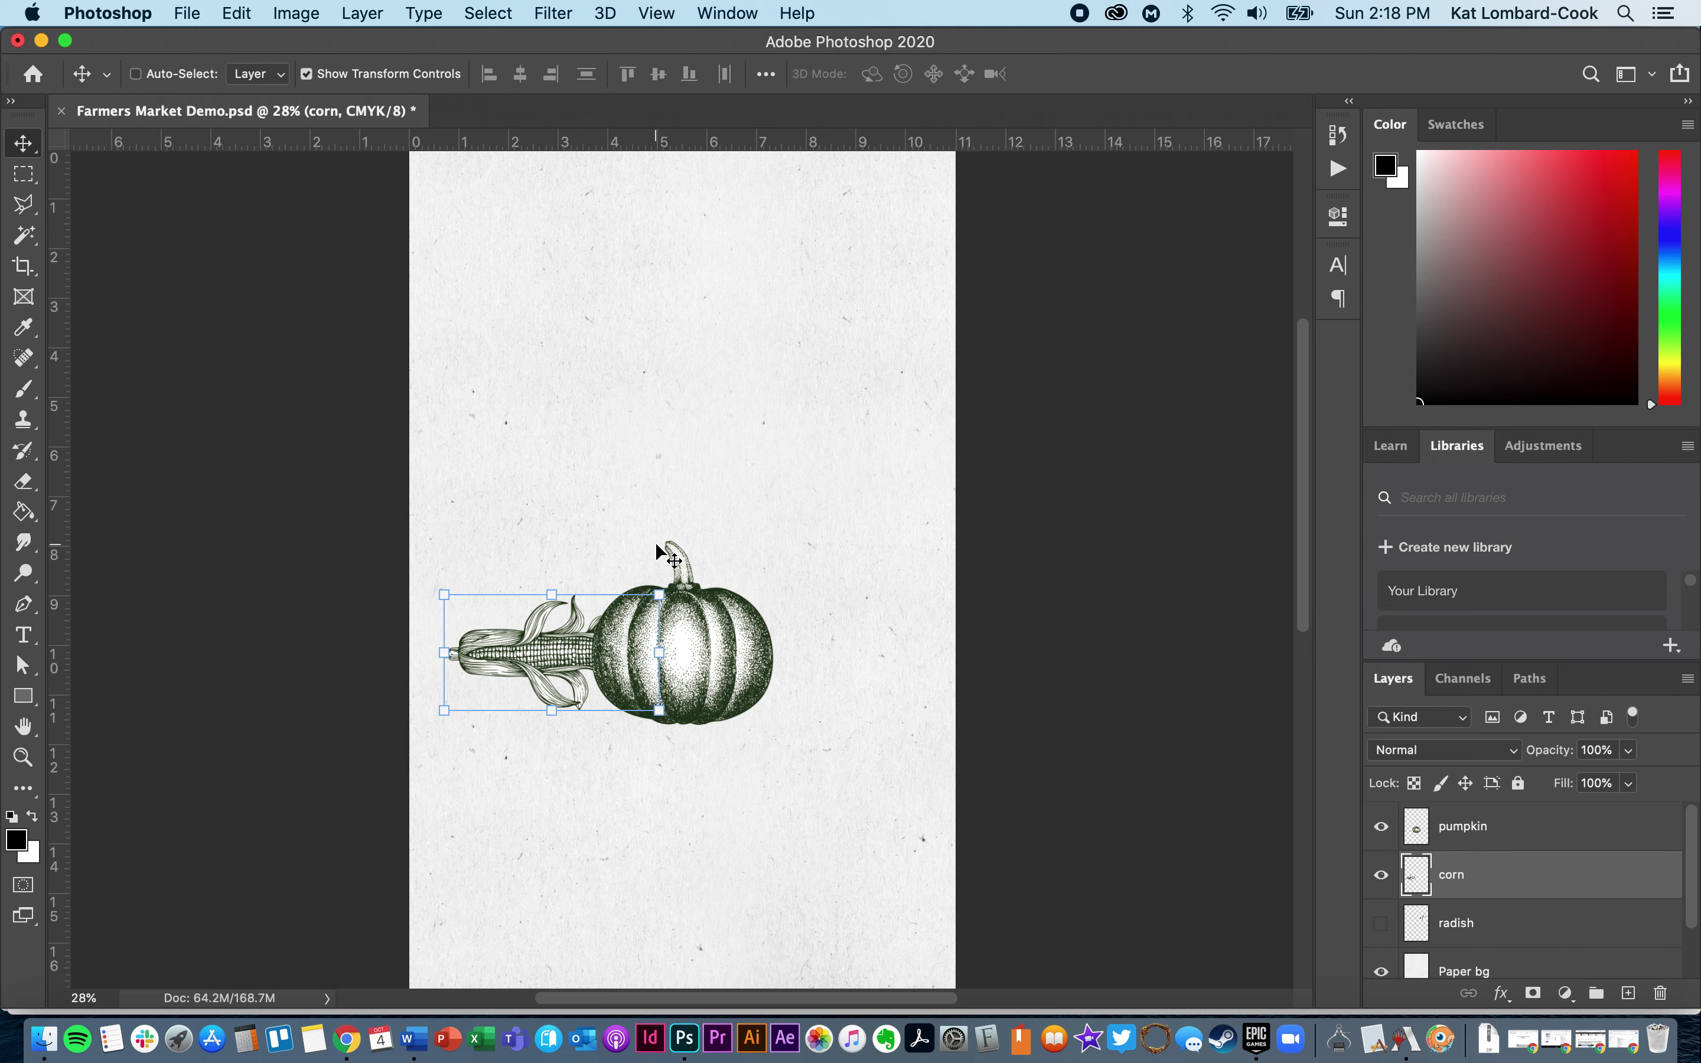
click(1480, 835)
click(1486, 872)
drag(677, 594, 458, 488)
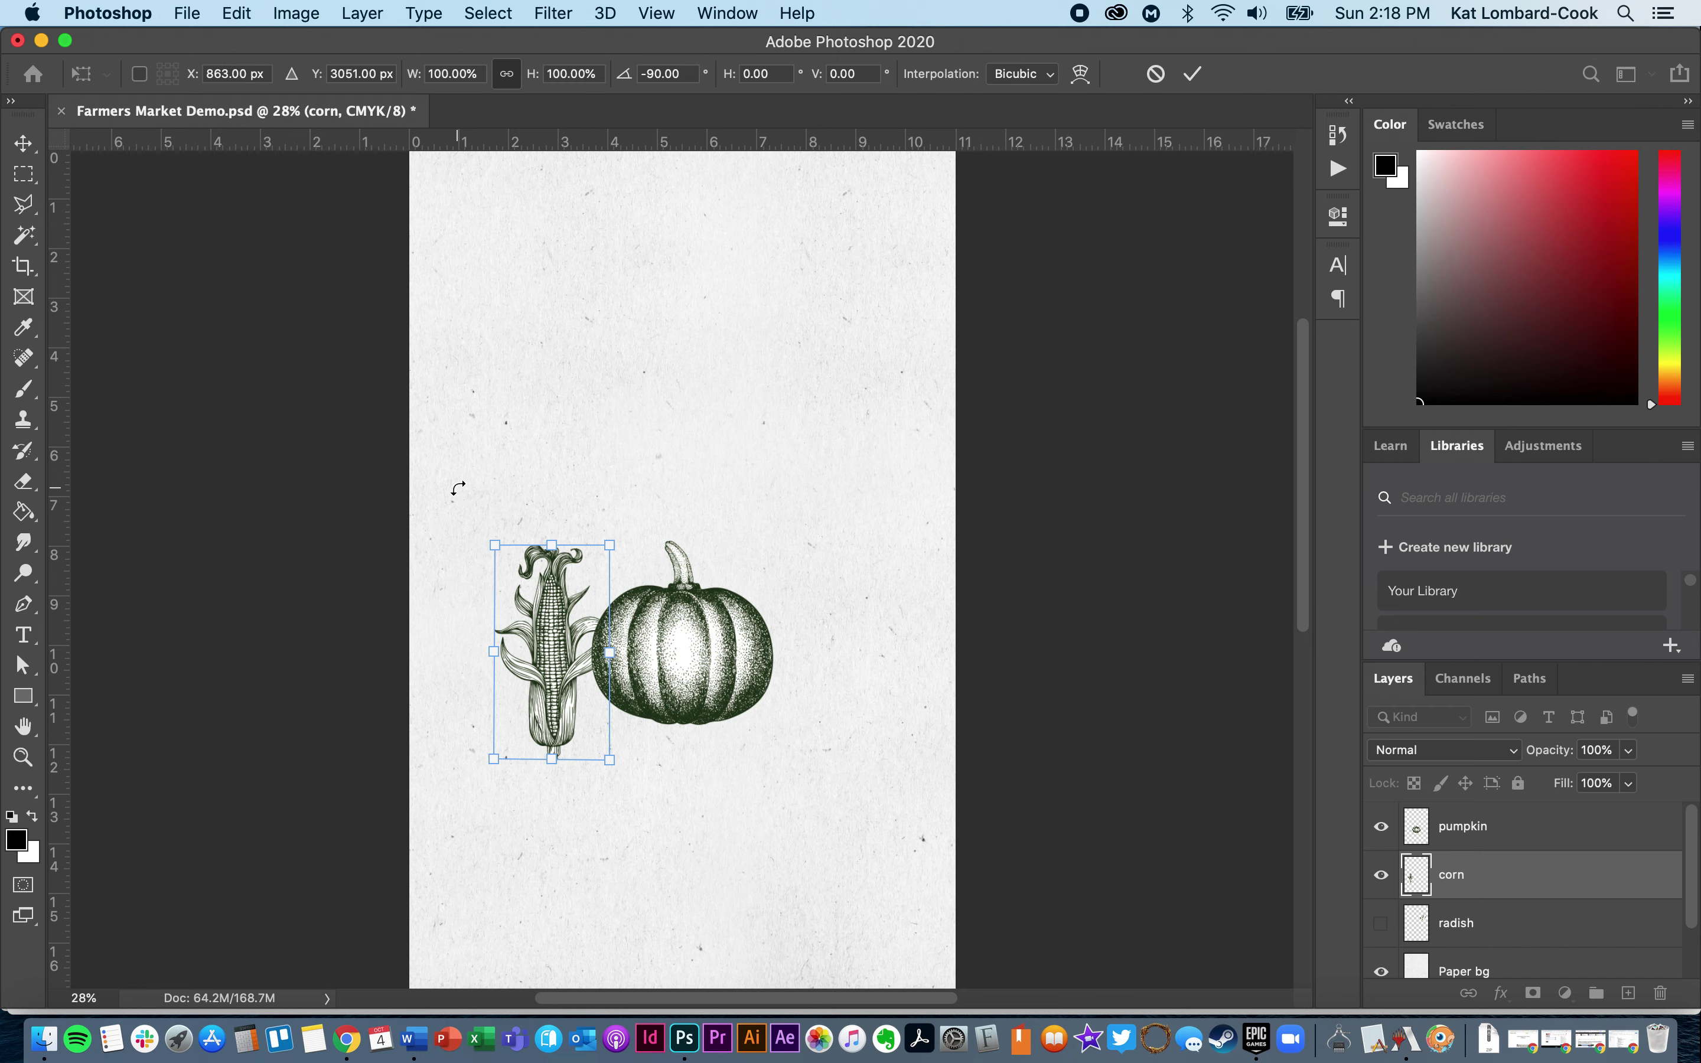
key(Return)
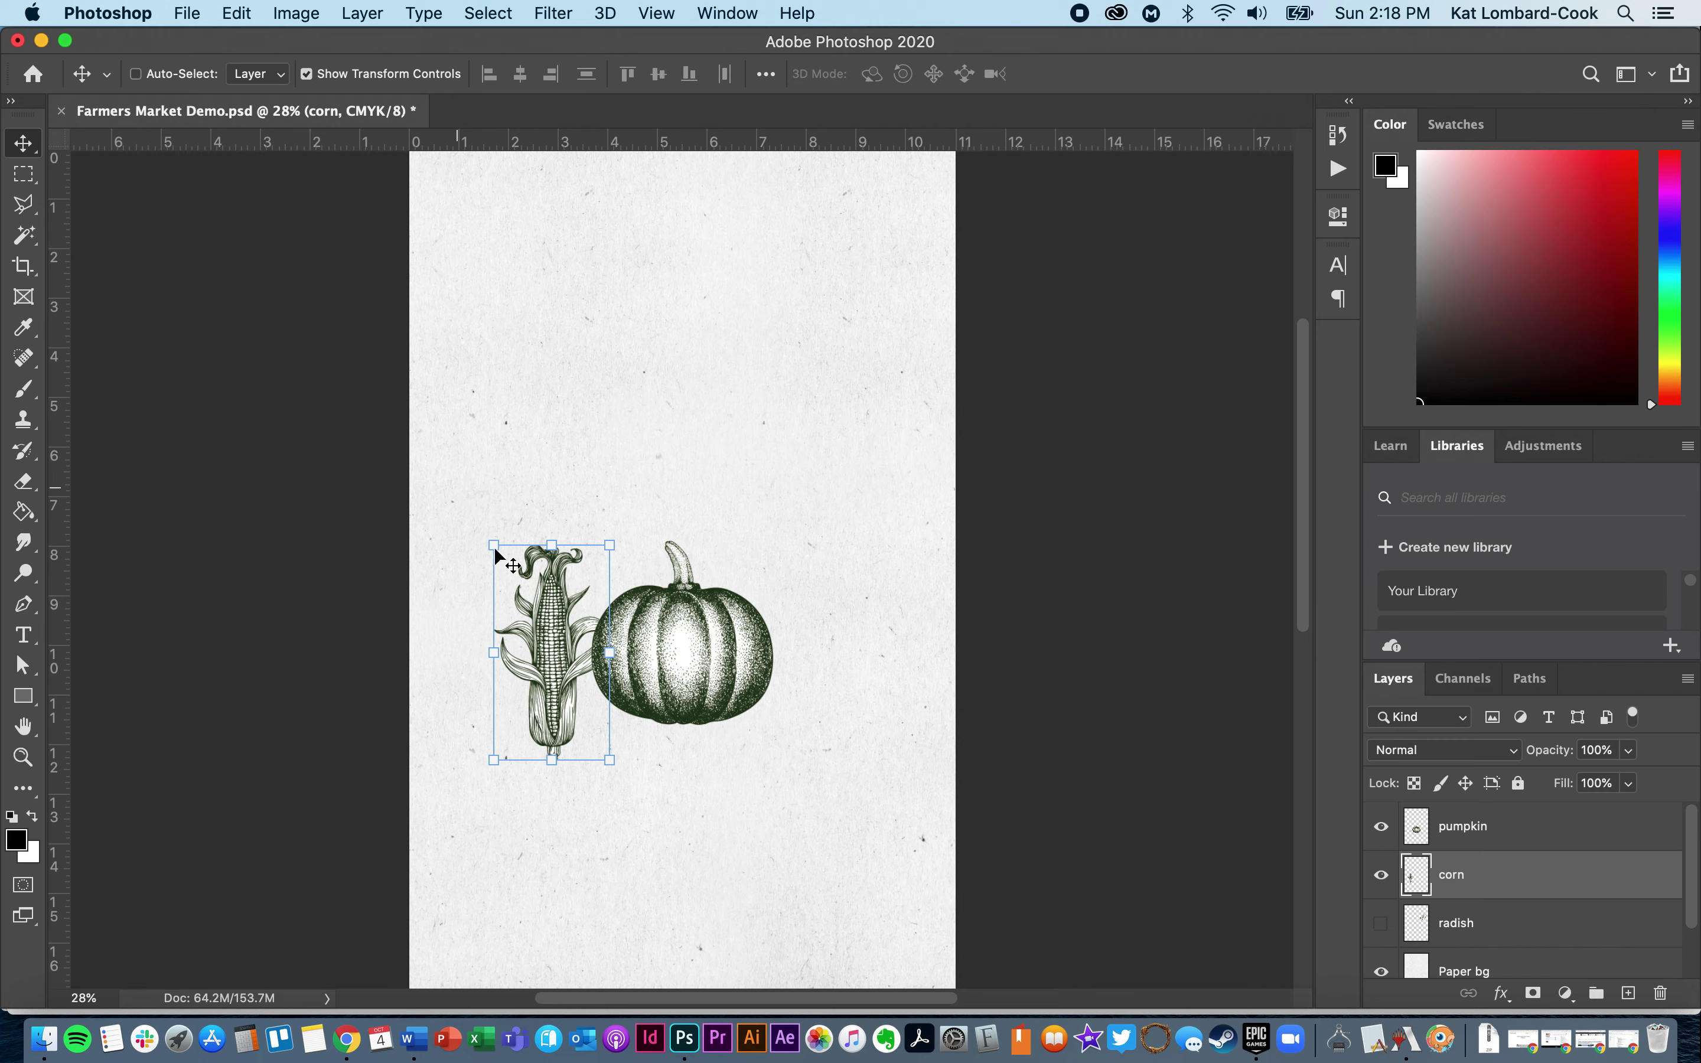
Move the upright corn clear of the pumpkin's left side and nudge it slightly back to the right.
drag(558, 683, 506, 705)
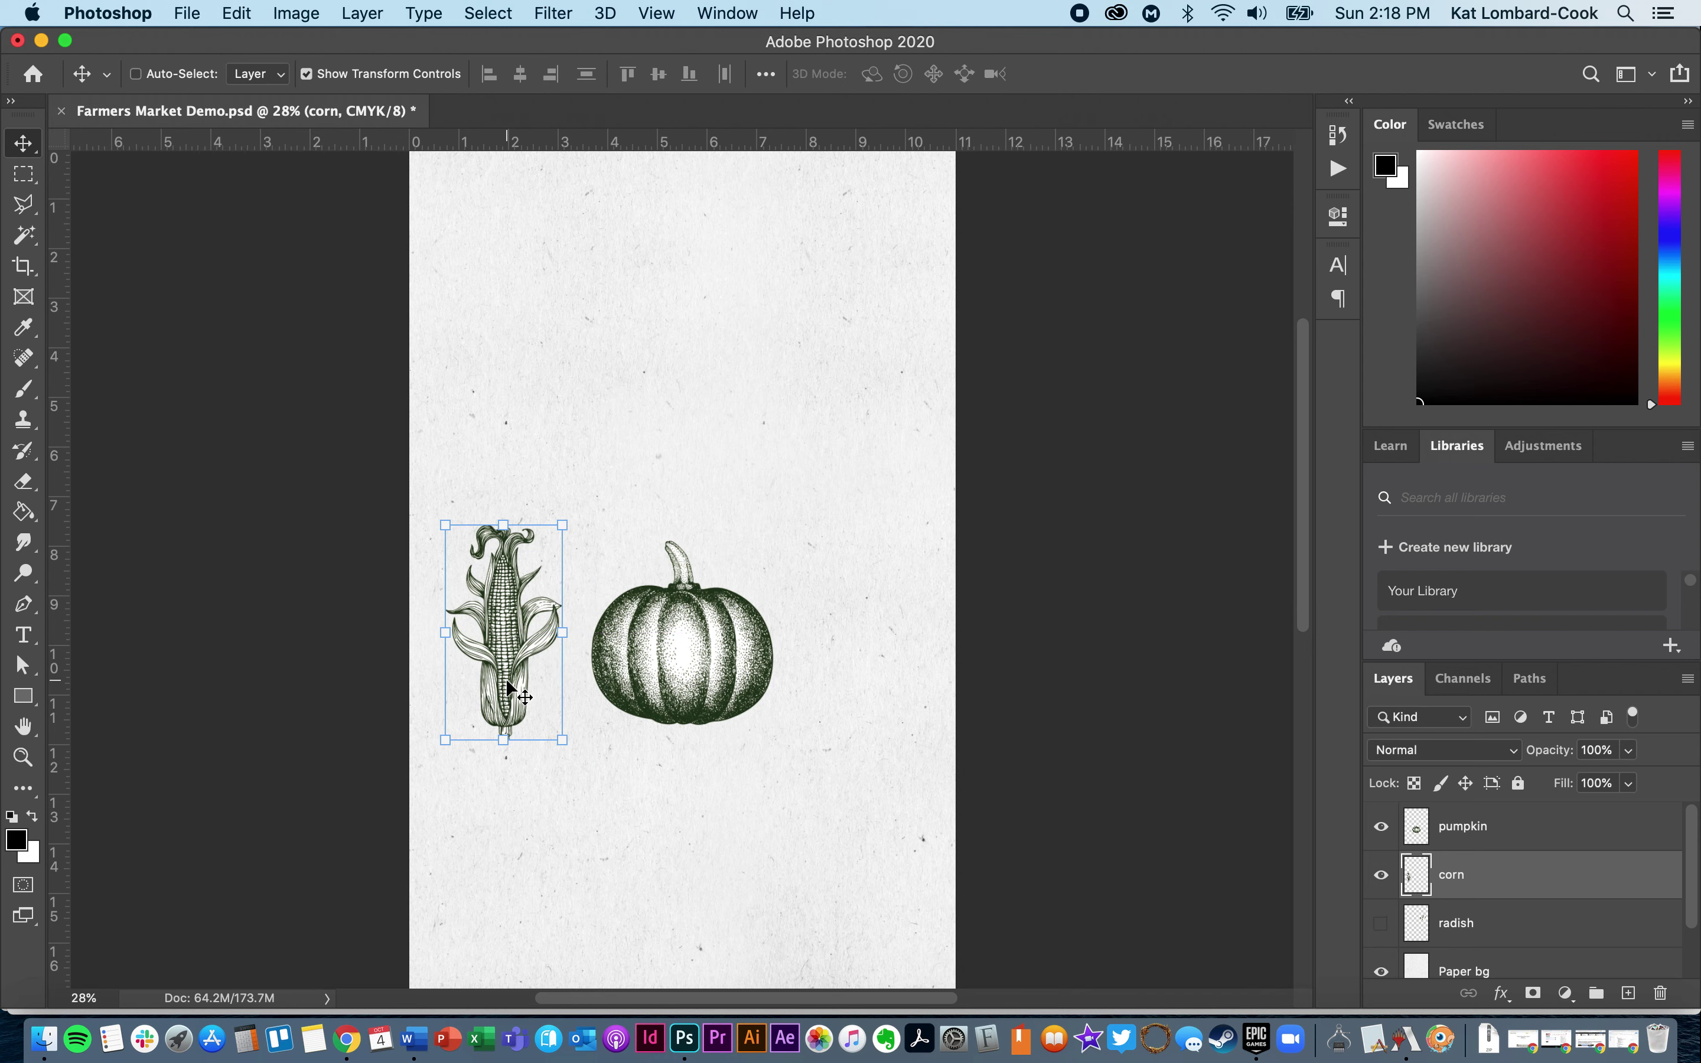
key(shift+Right)
key(shift+Right)
key(shift+Right)
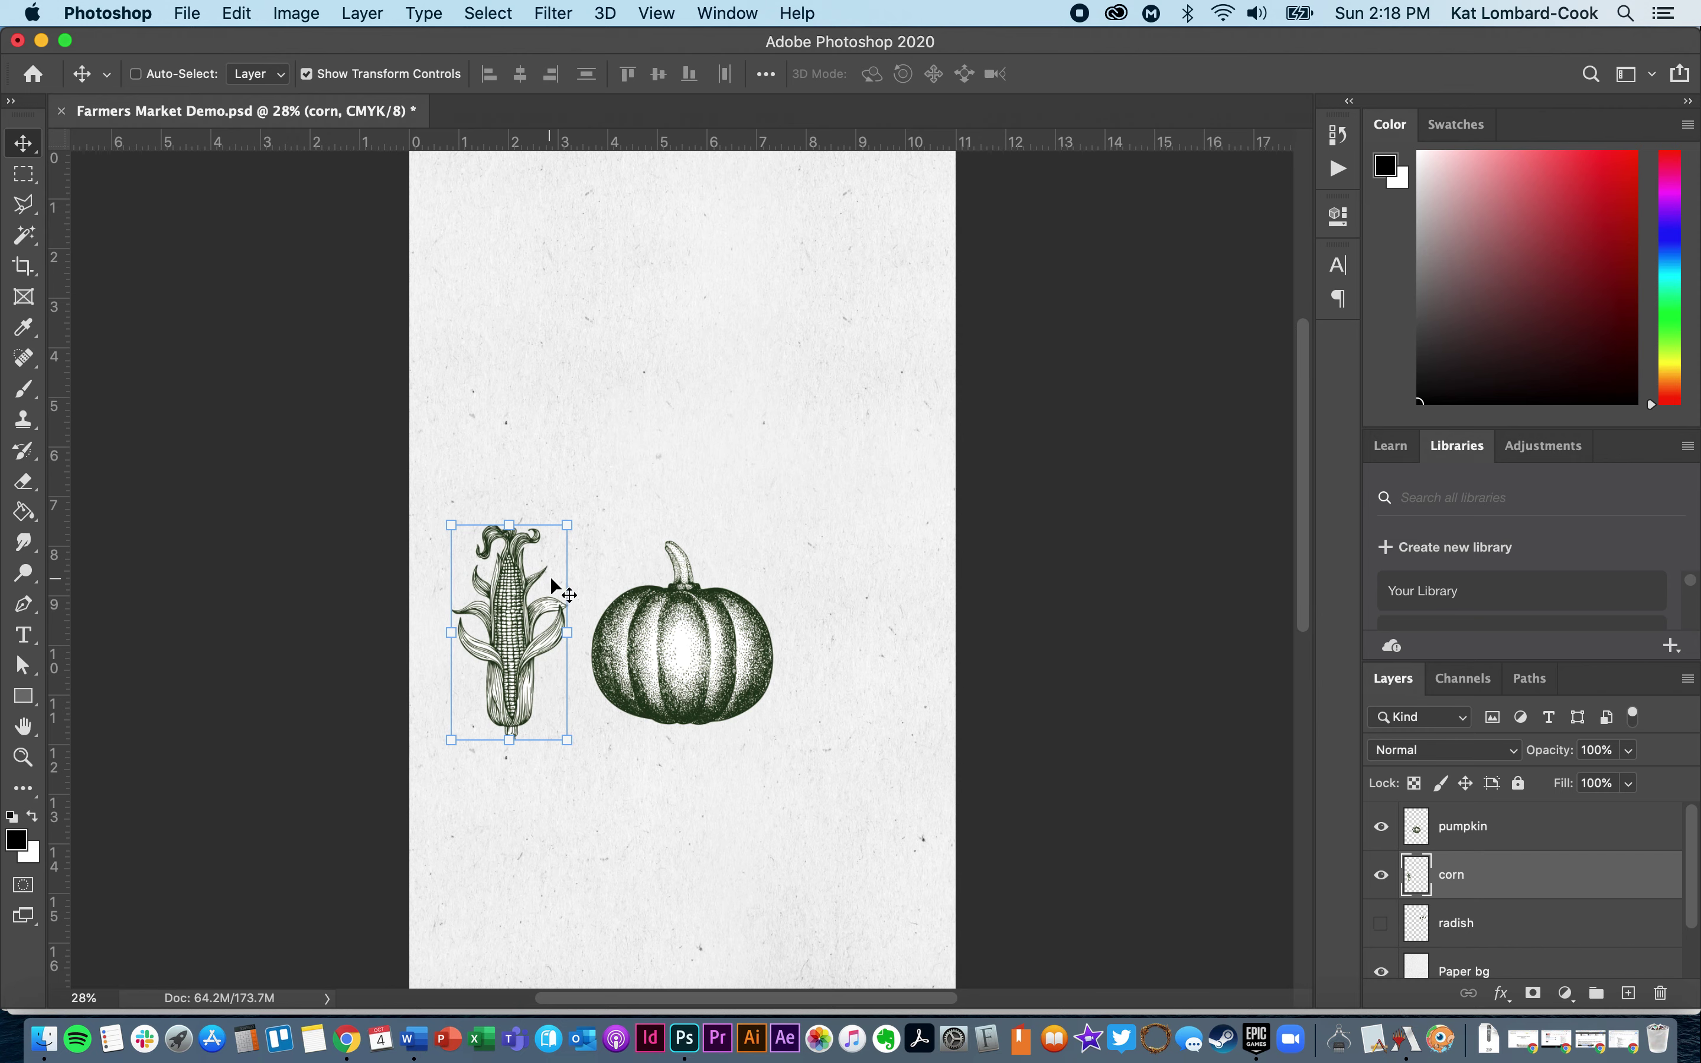
Duplicate the corn layer and move the copy about 6.96 in to the right, mirroring the original's gap on the pumpkin's other side.
click(382, 12)
click(399, 106)
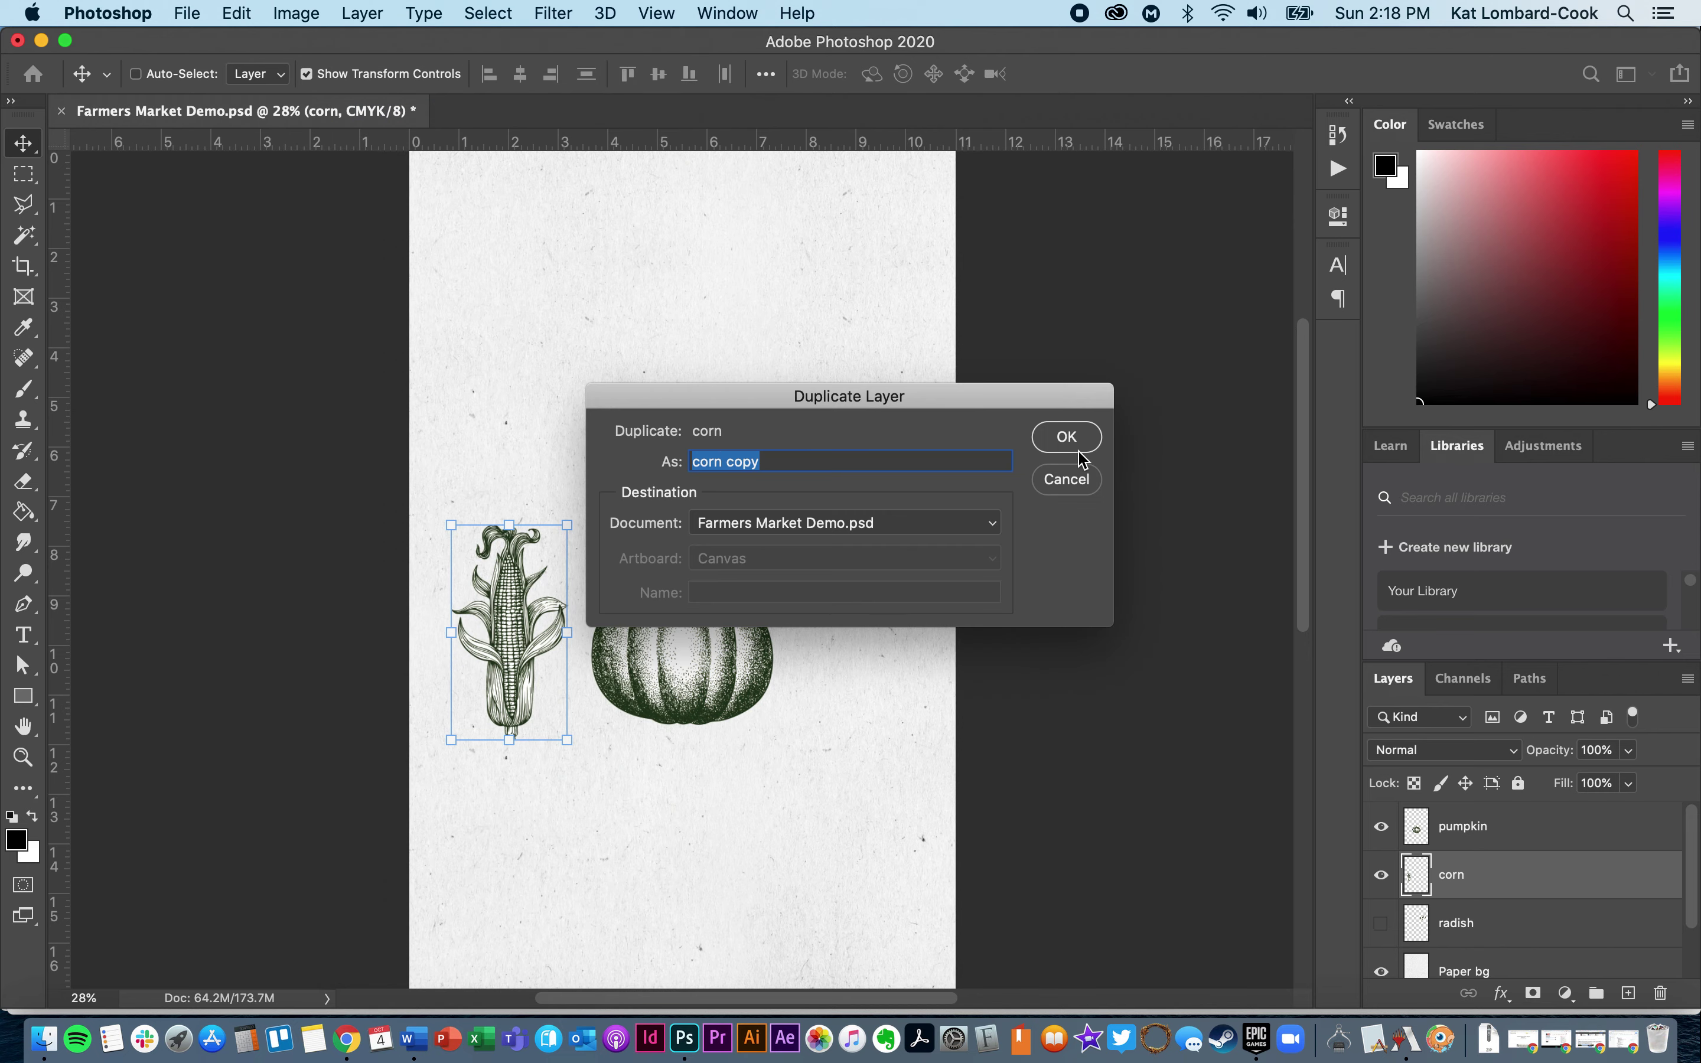
click(1070, 439)
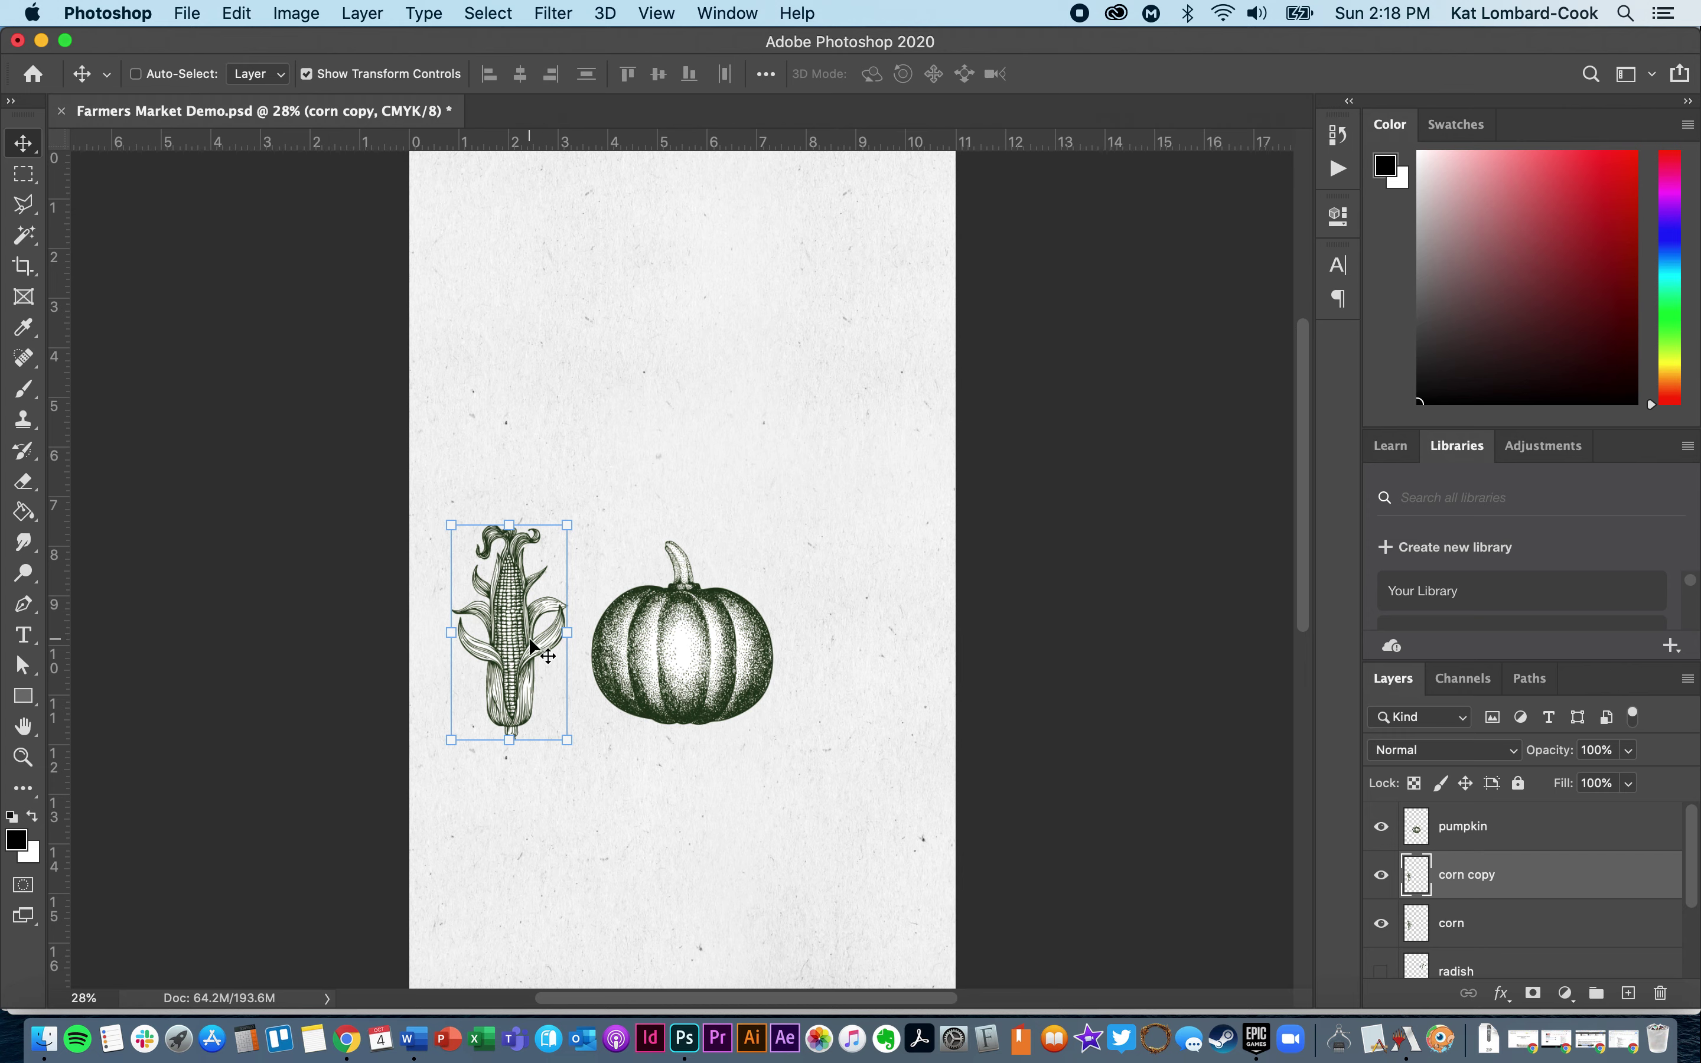
drag(511, 673, 863, 675)
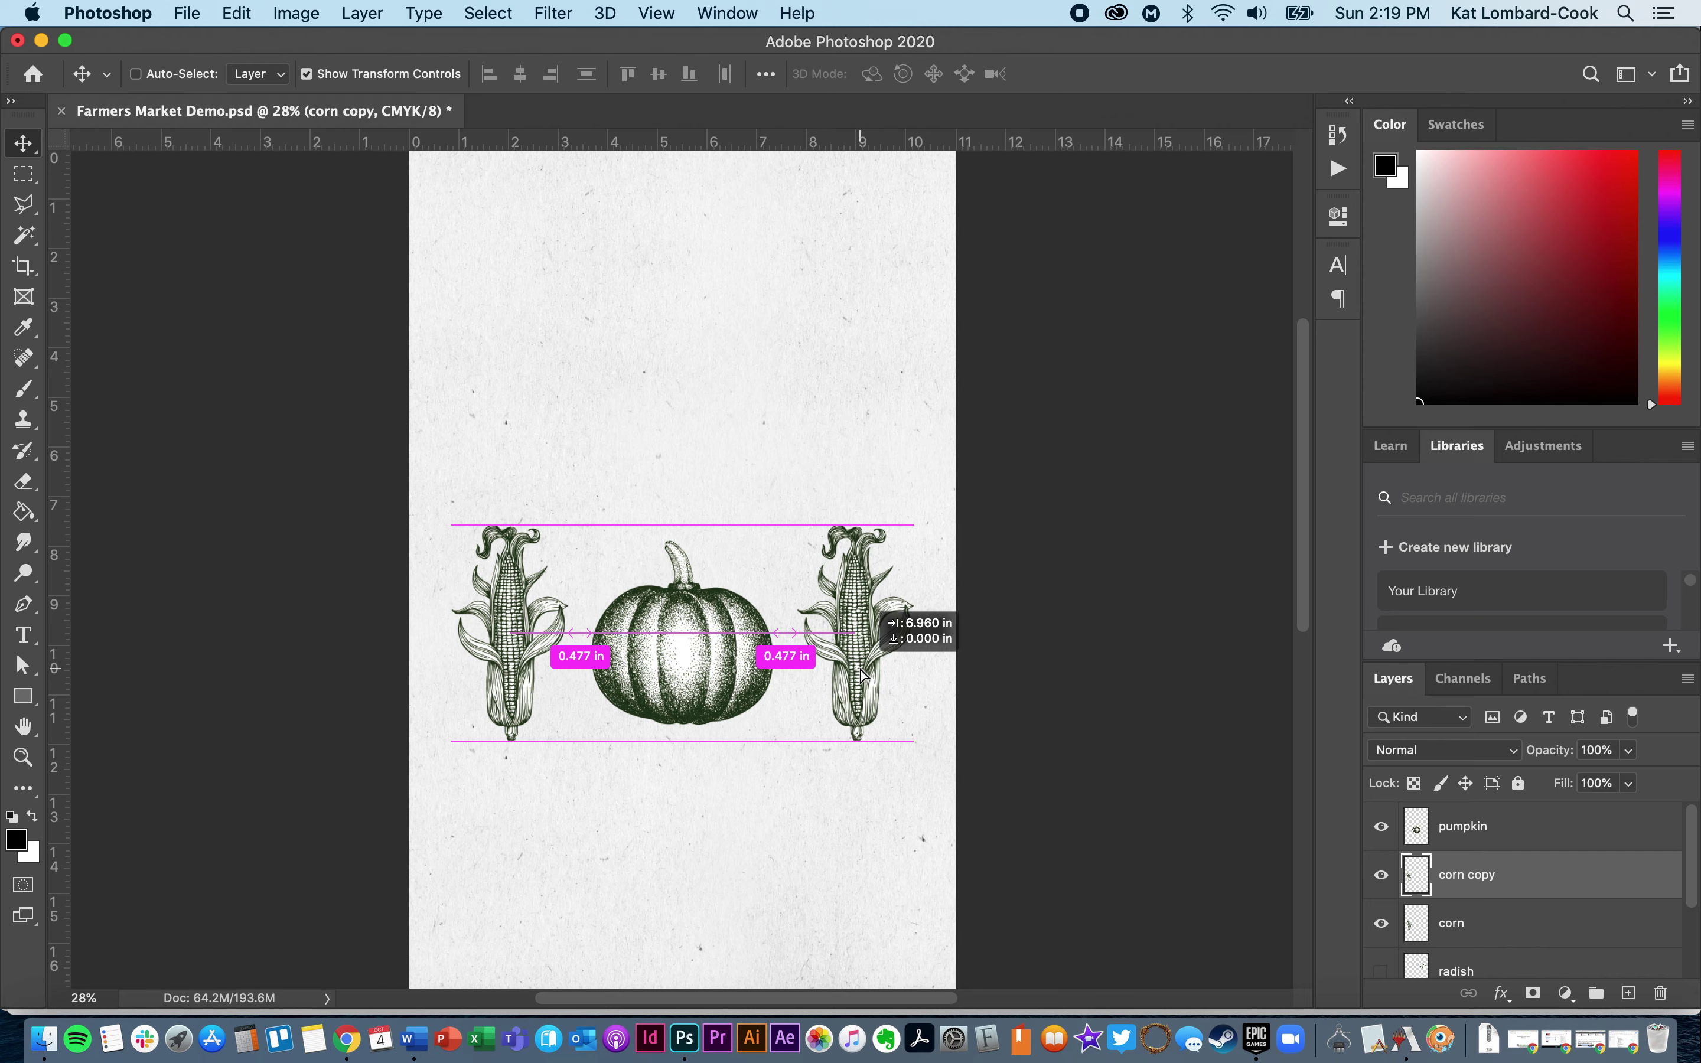
drag(863, 675, 865, 677)
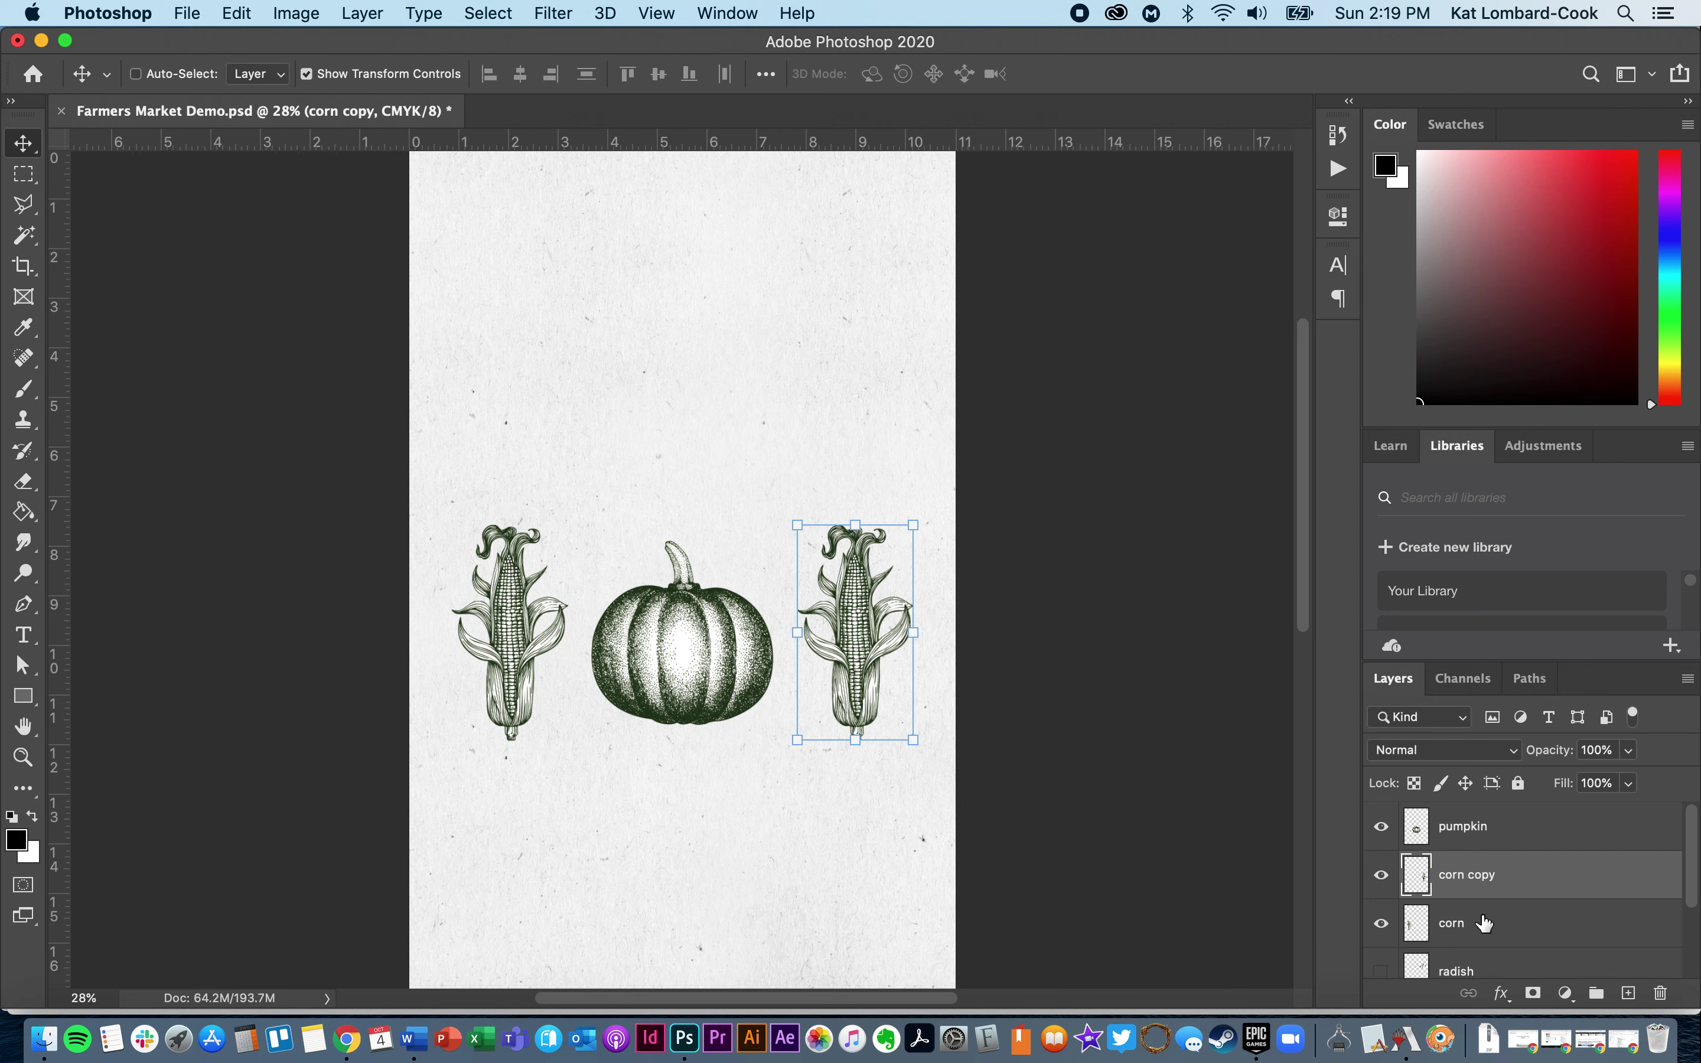
Show the radish layer and move the radish up near the page's top-right corner.
scroll(1484, 923, down, 2)
click(1381, 910)
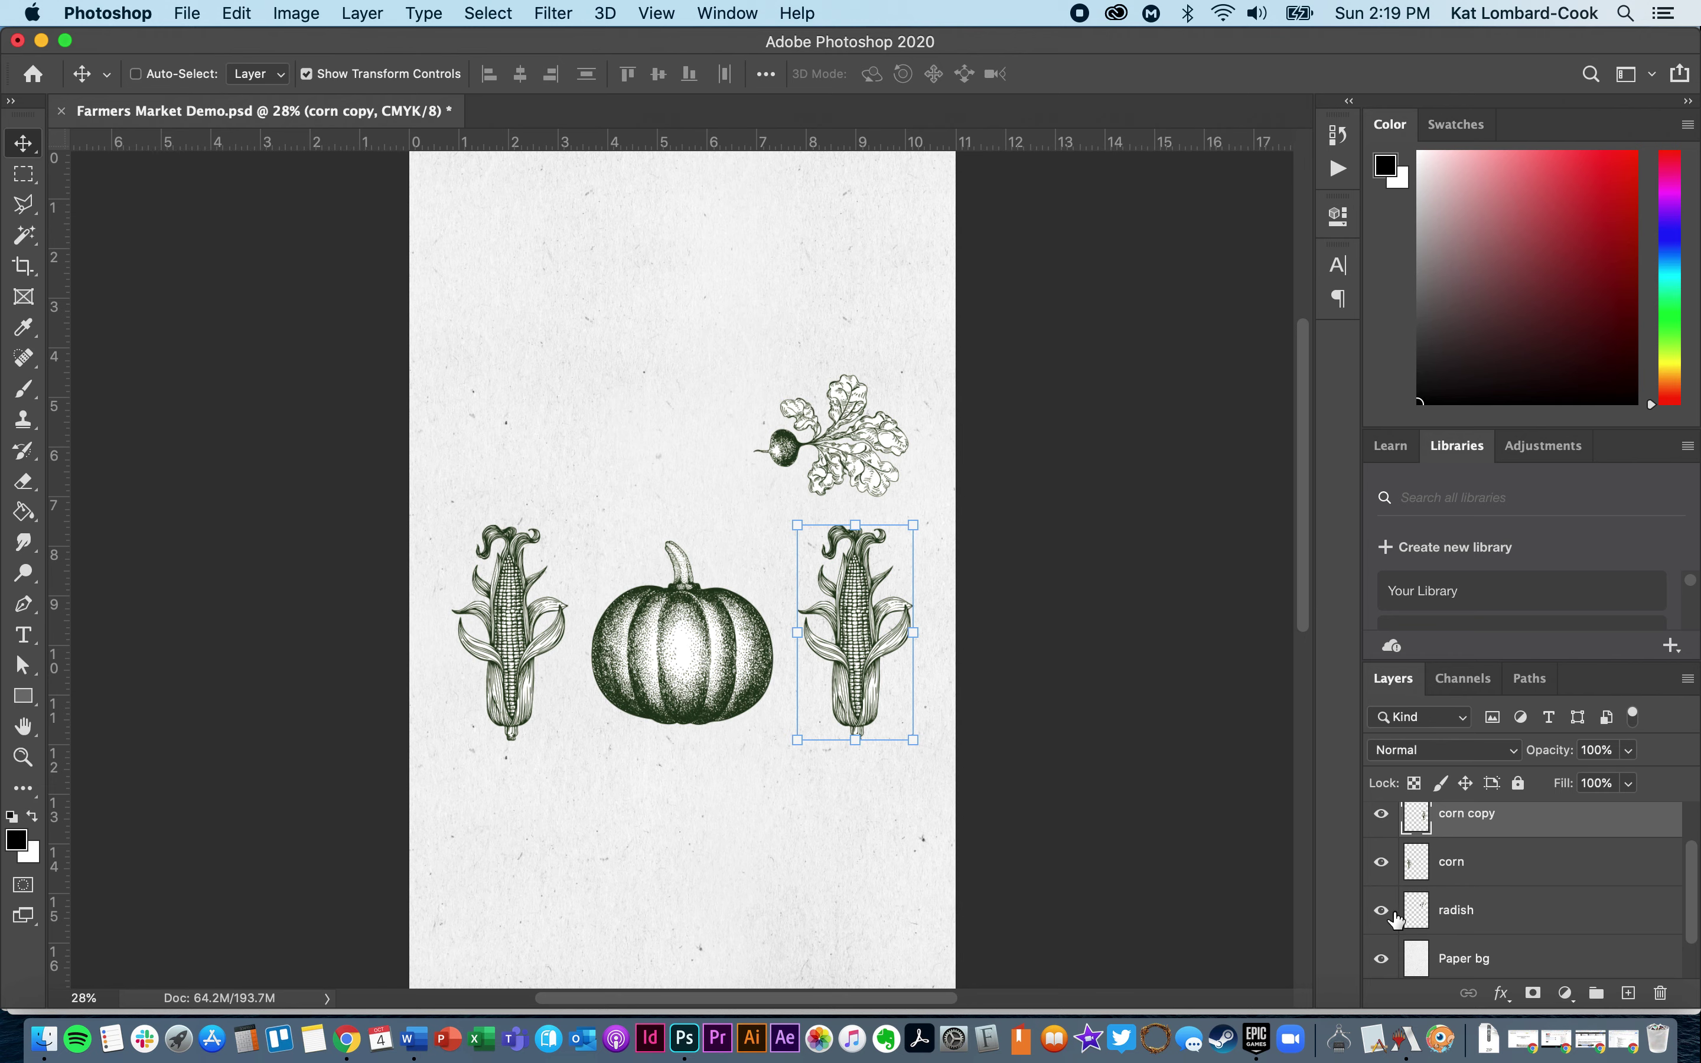
click(1469, 922)
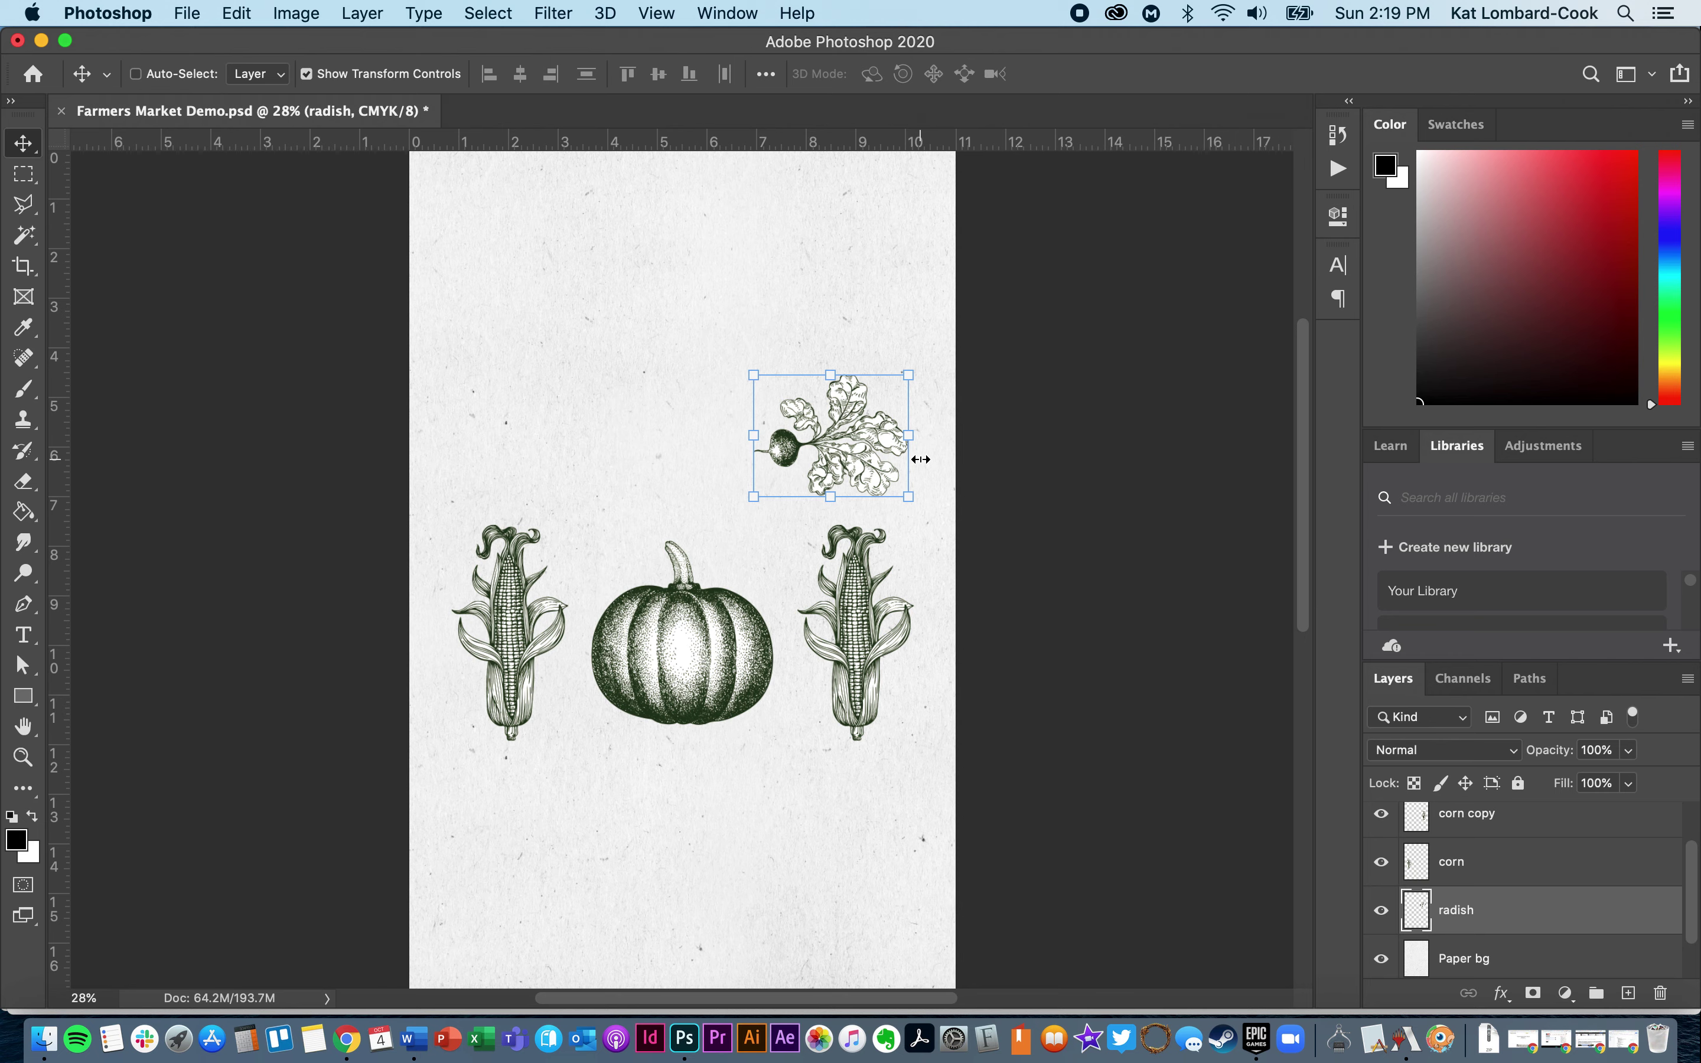
drag(854, 460, 859, 266)
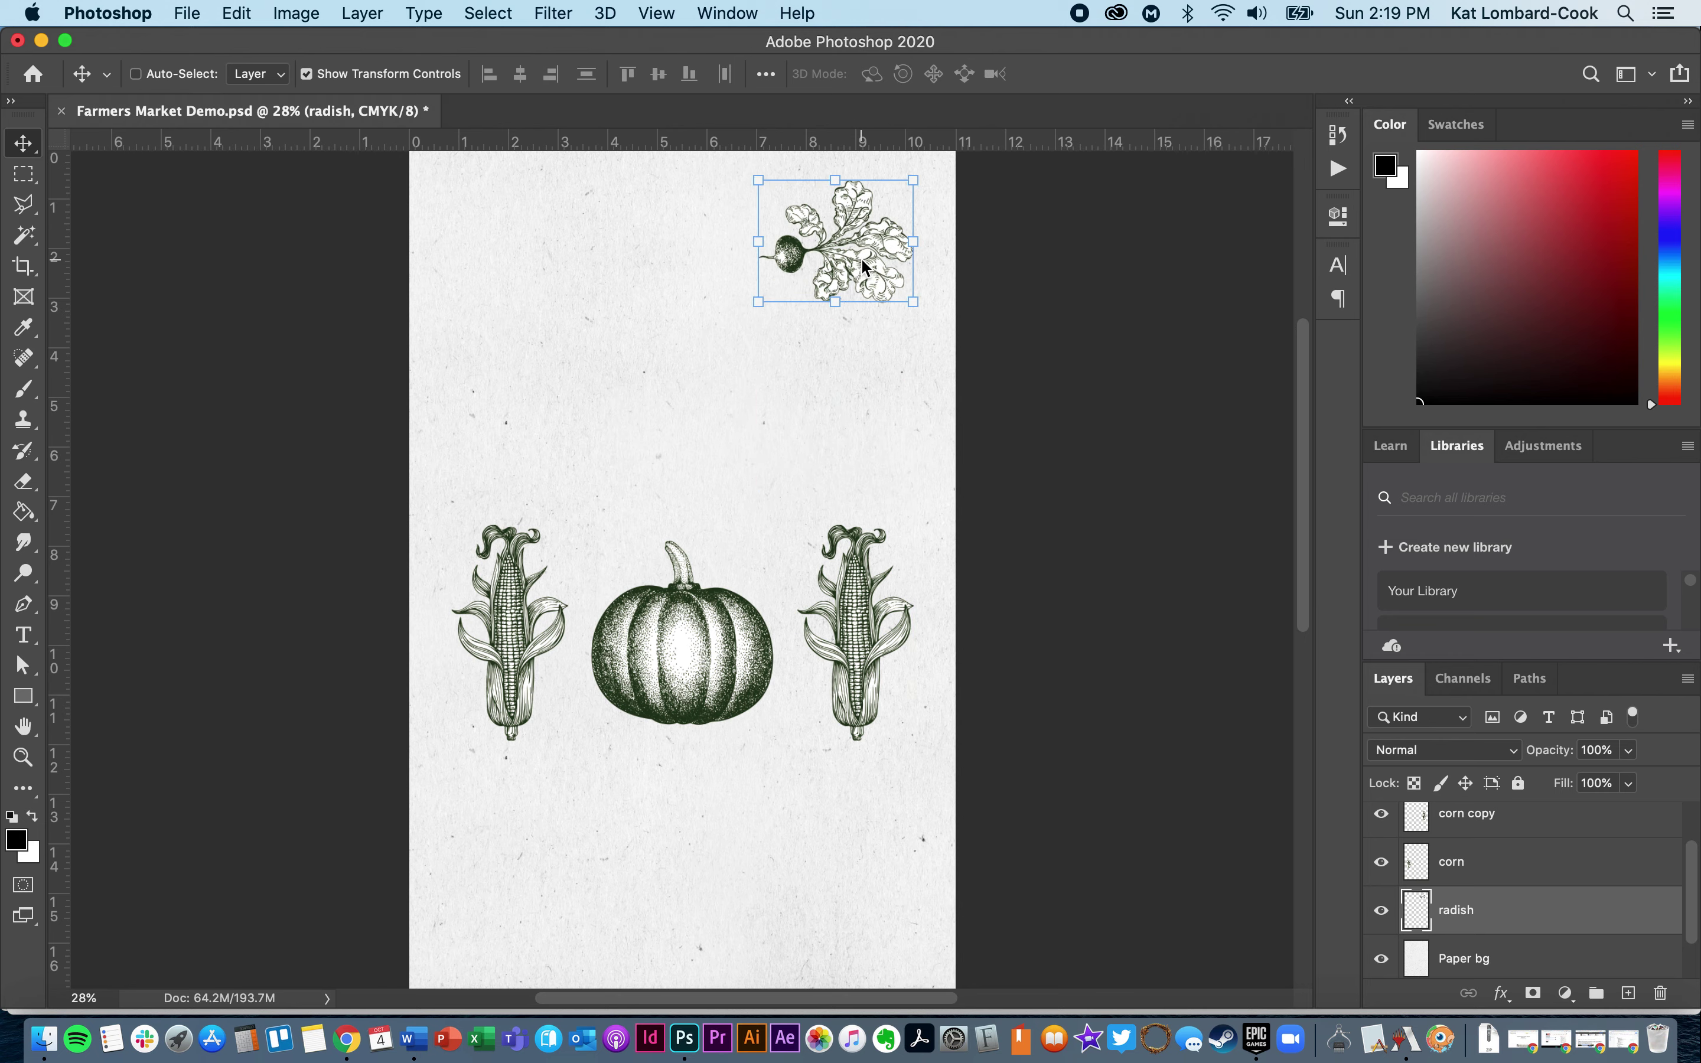
Rotate the radish by -90 degrees and scale it to about 46.8% in the page's top-right corner.
drag(740, 169, 882, 274)
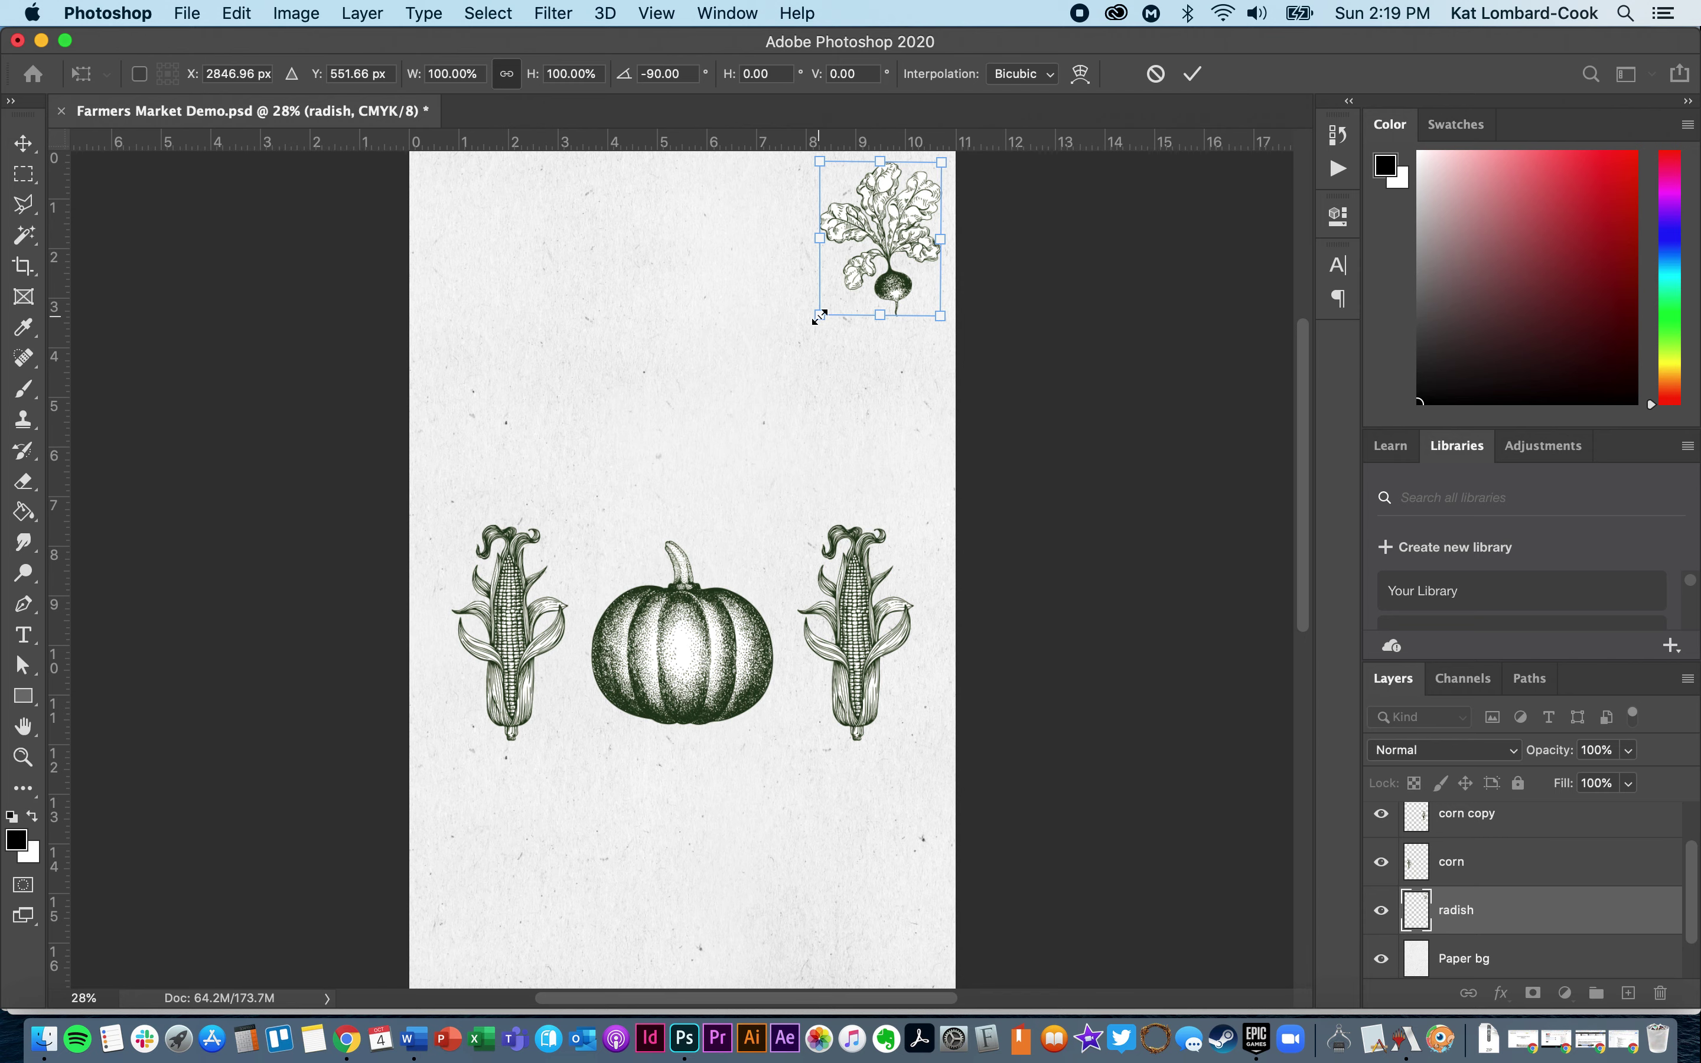
drag(820, 317, 884, 236)
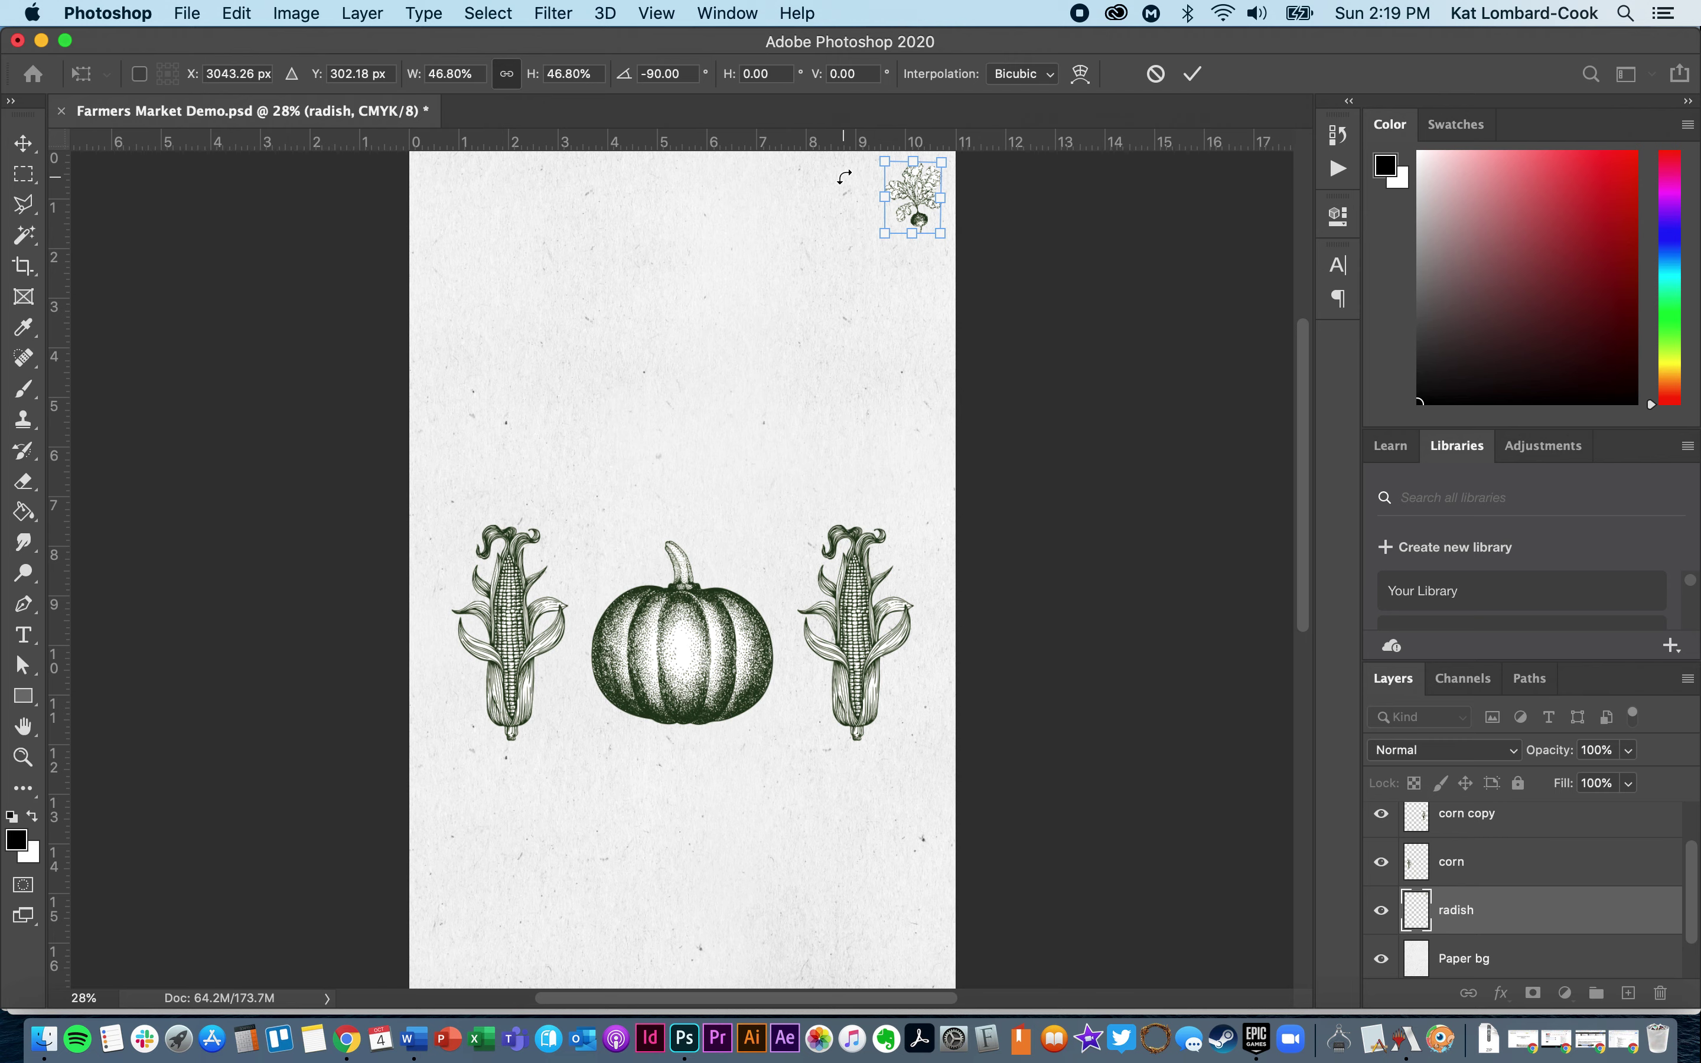
click(1198, 80)
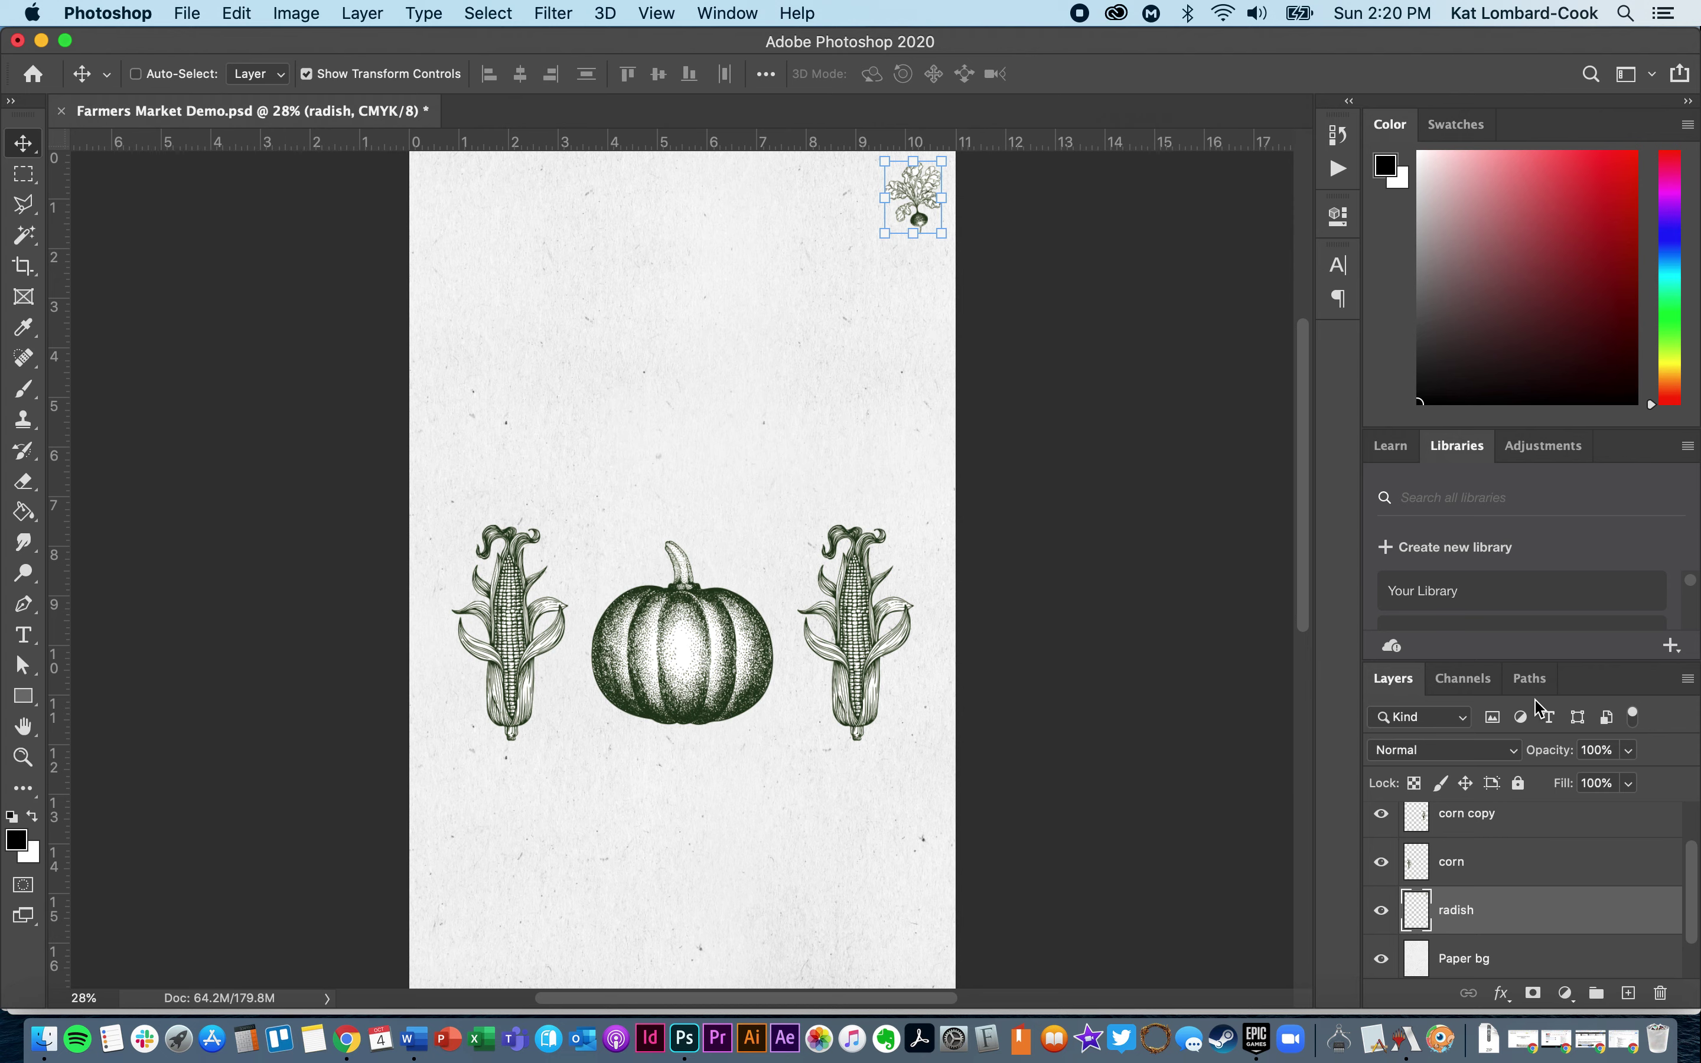
Duplicate the radish layer and move the copy straight across to the page's top-left corner.
click(1687, 679)
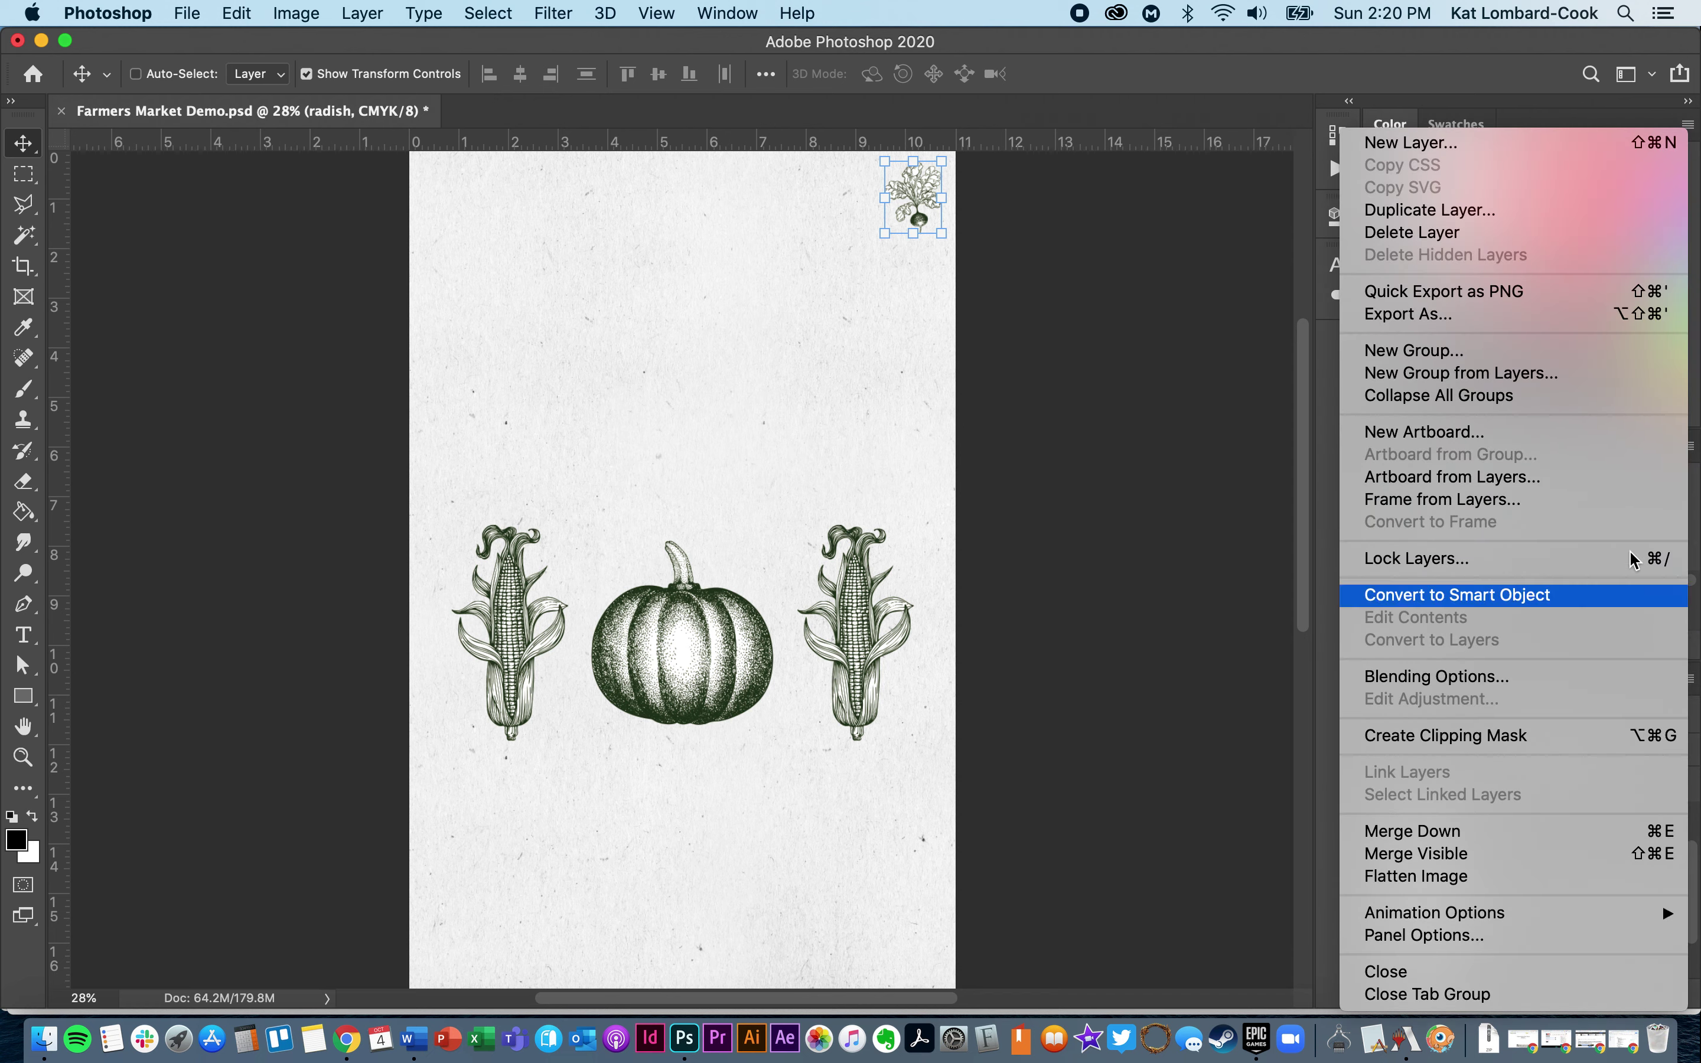
click(1572, 215)
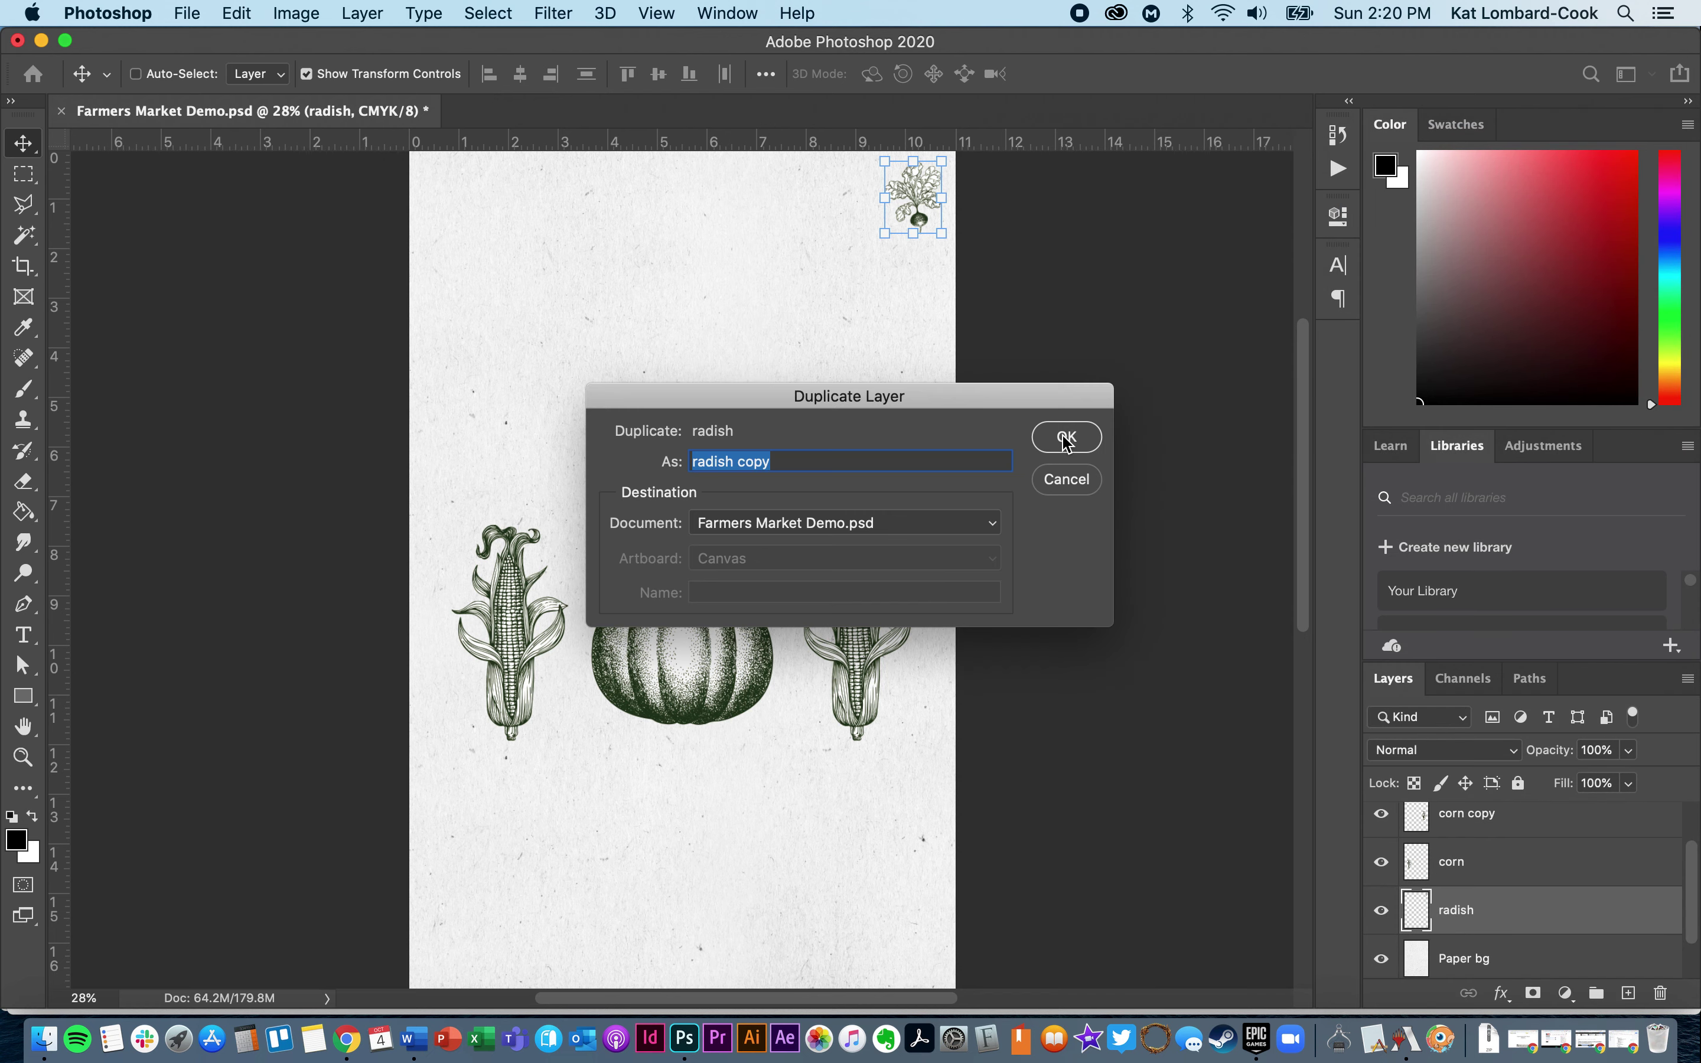
click(1066, 439)
drag(918, 205, 464, 211)
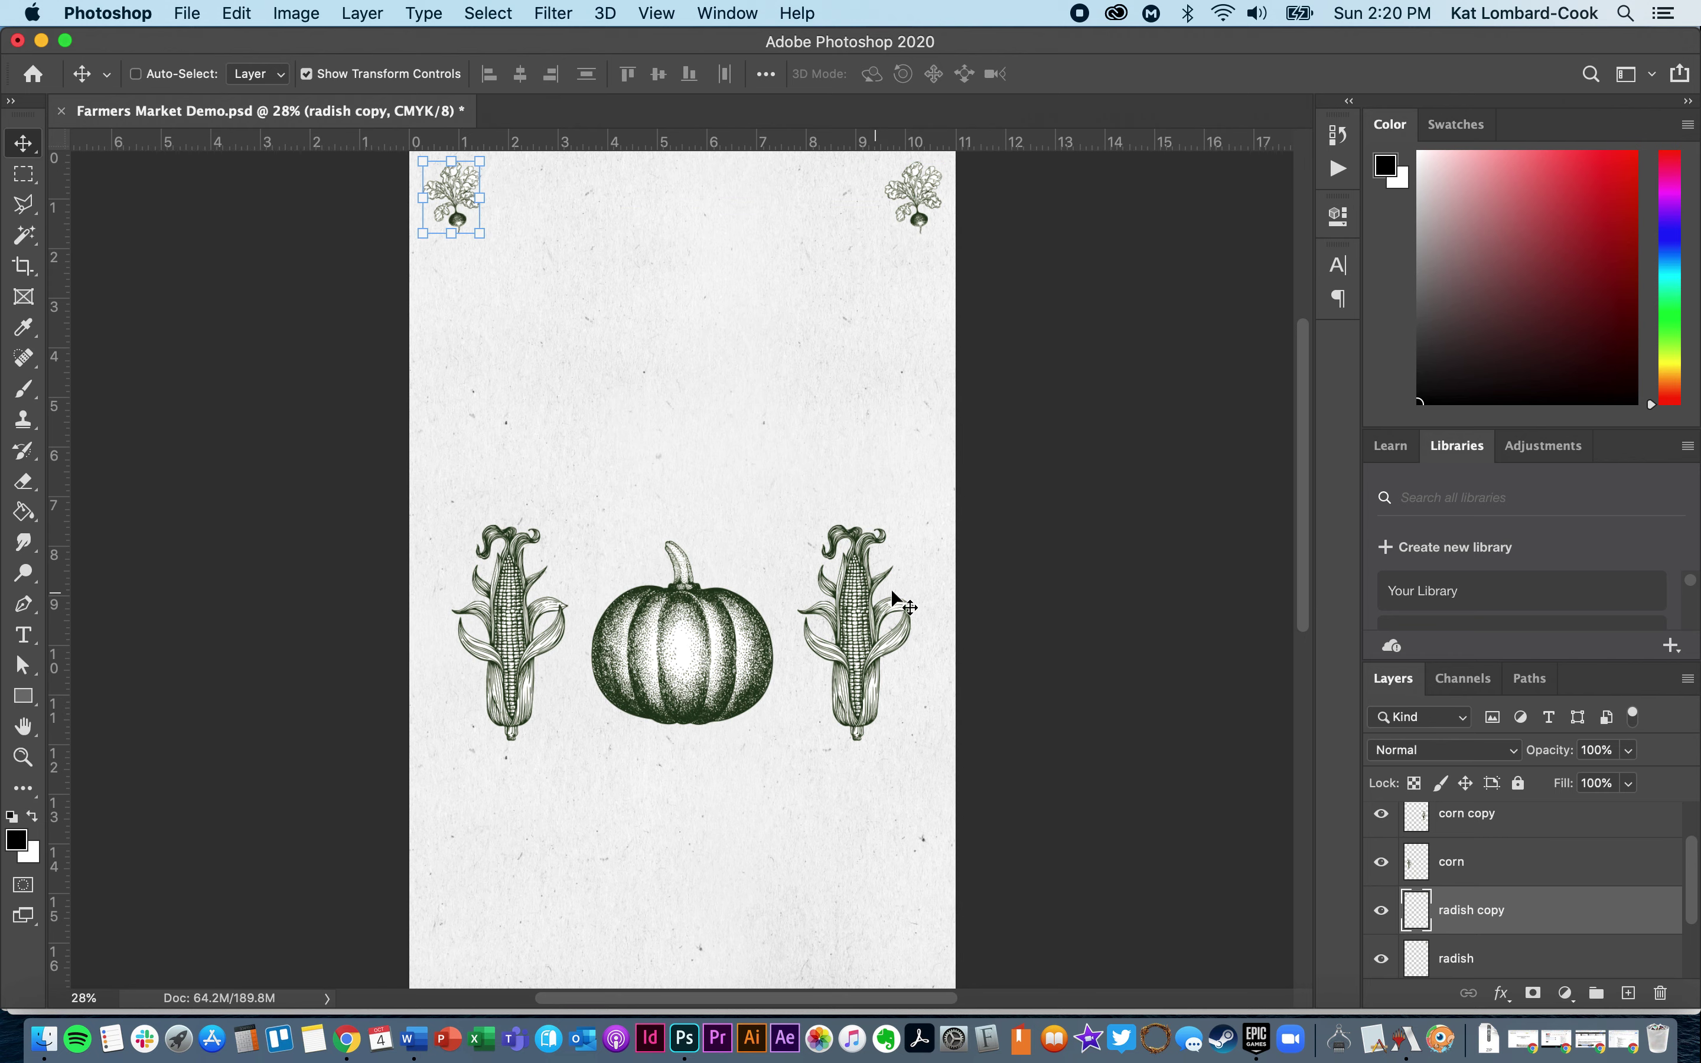
Duplicate the top-left radish layer and move the new copy straight down to the page's bottom-left corner.
click(1687, 679)
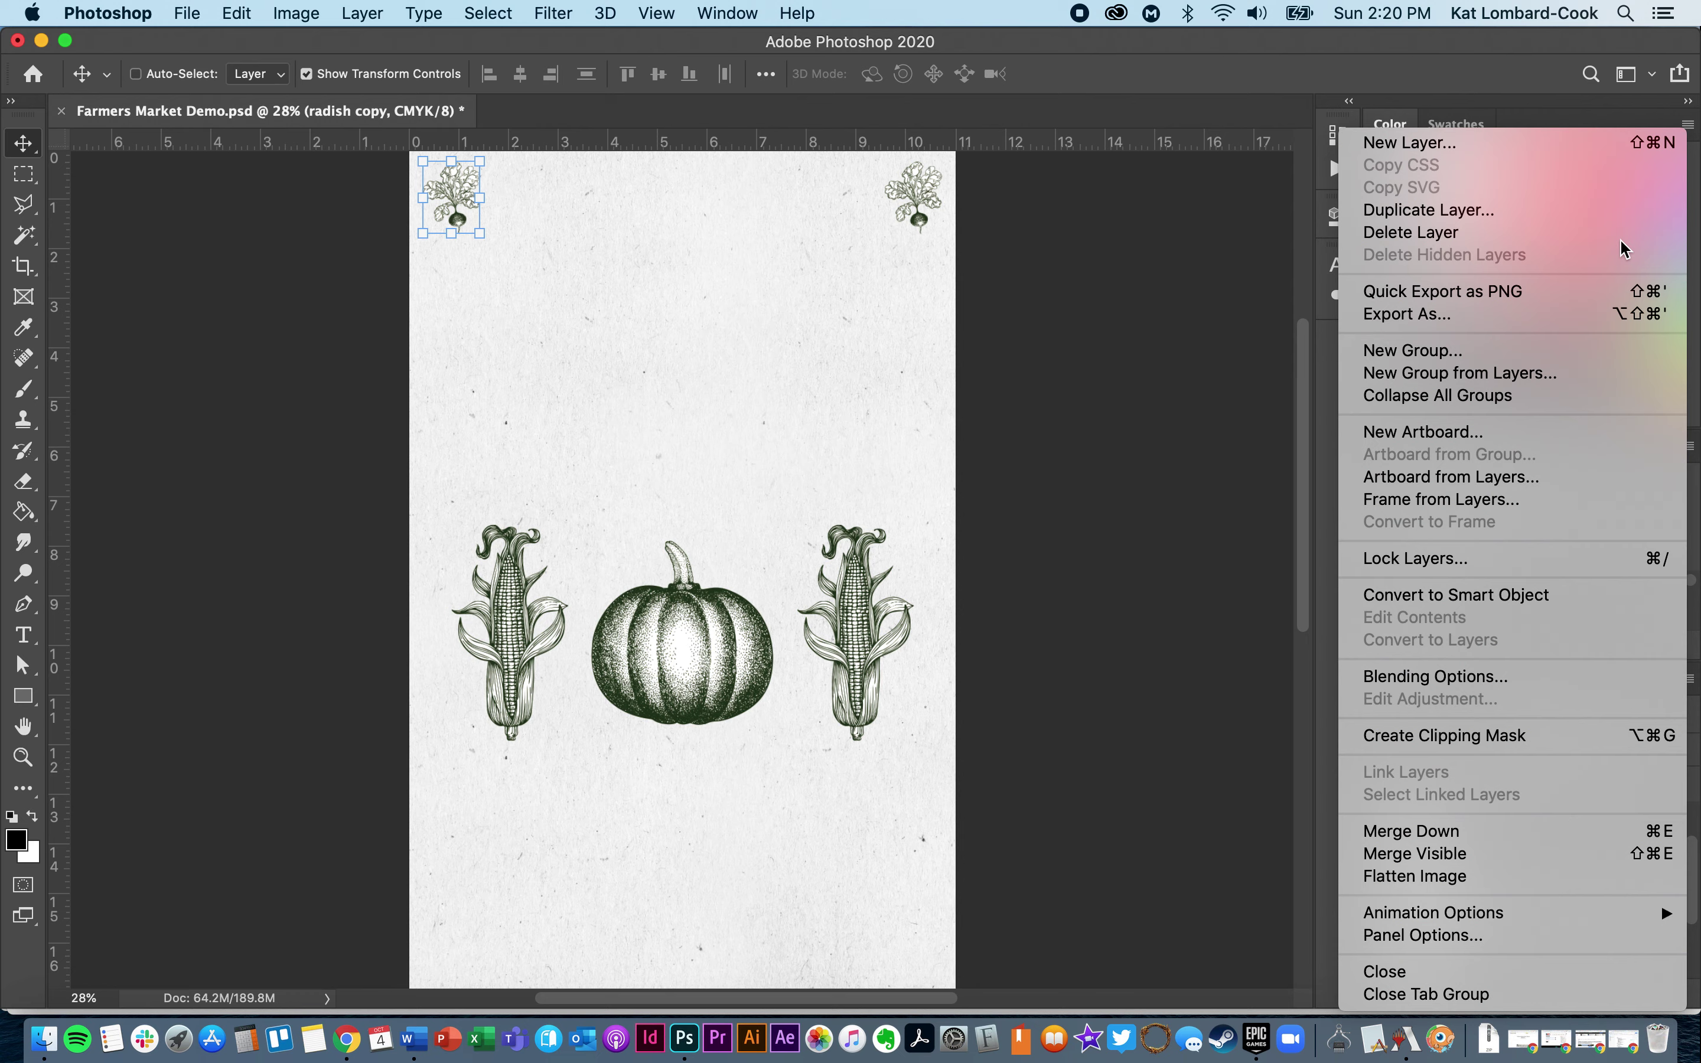
click(1608, 210)
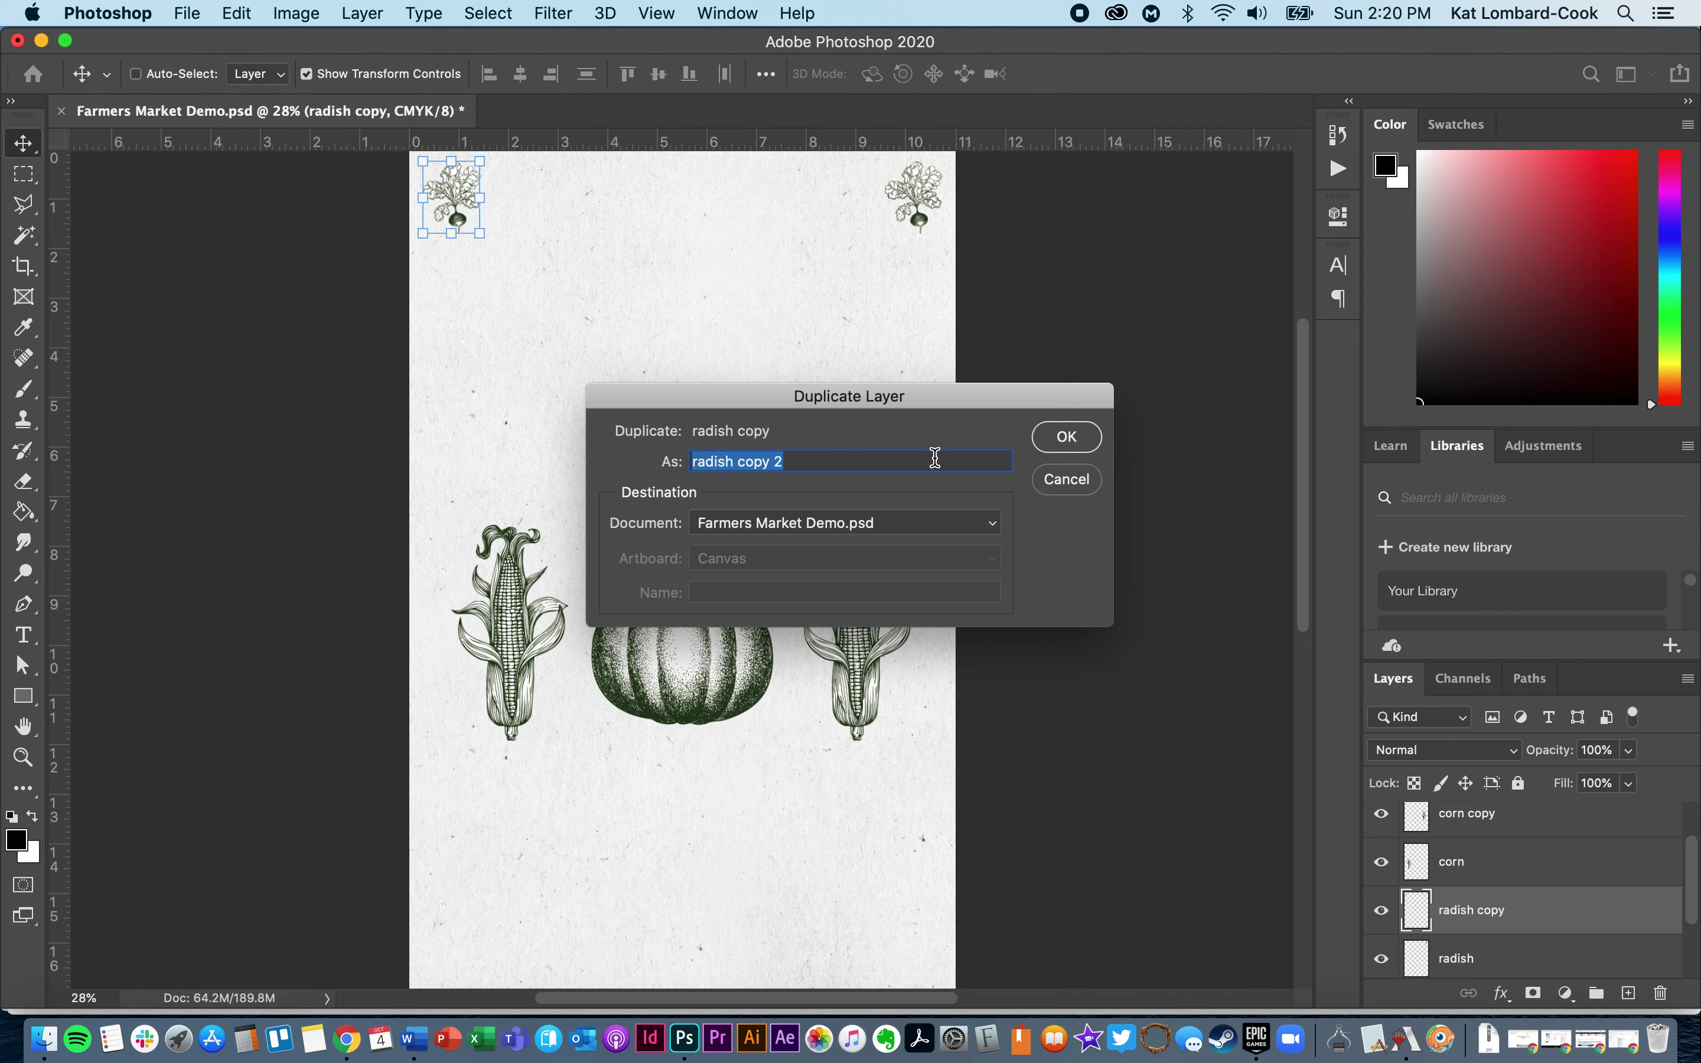
click(1068, 436)
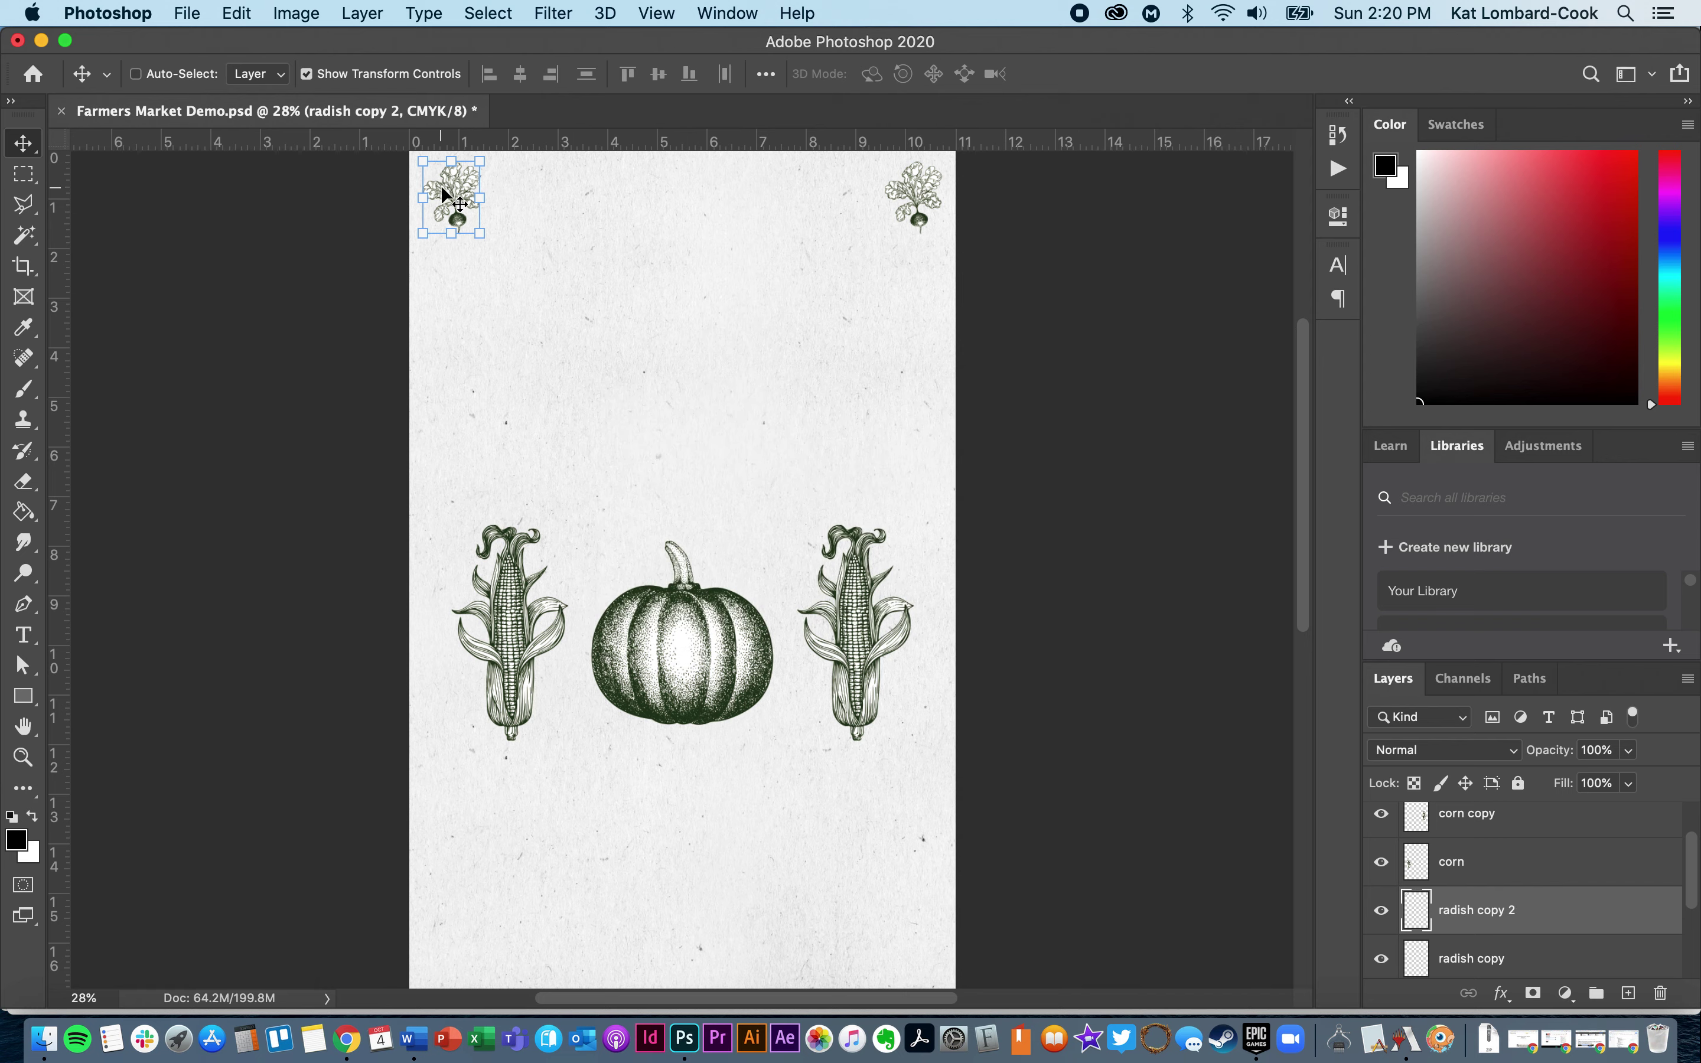
scroll(1499, 905, down, 3)
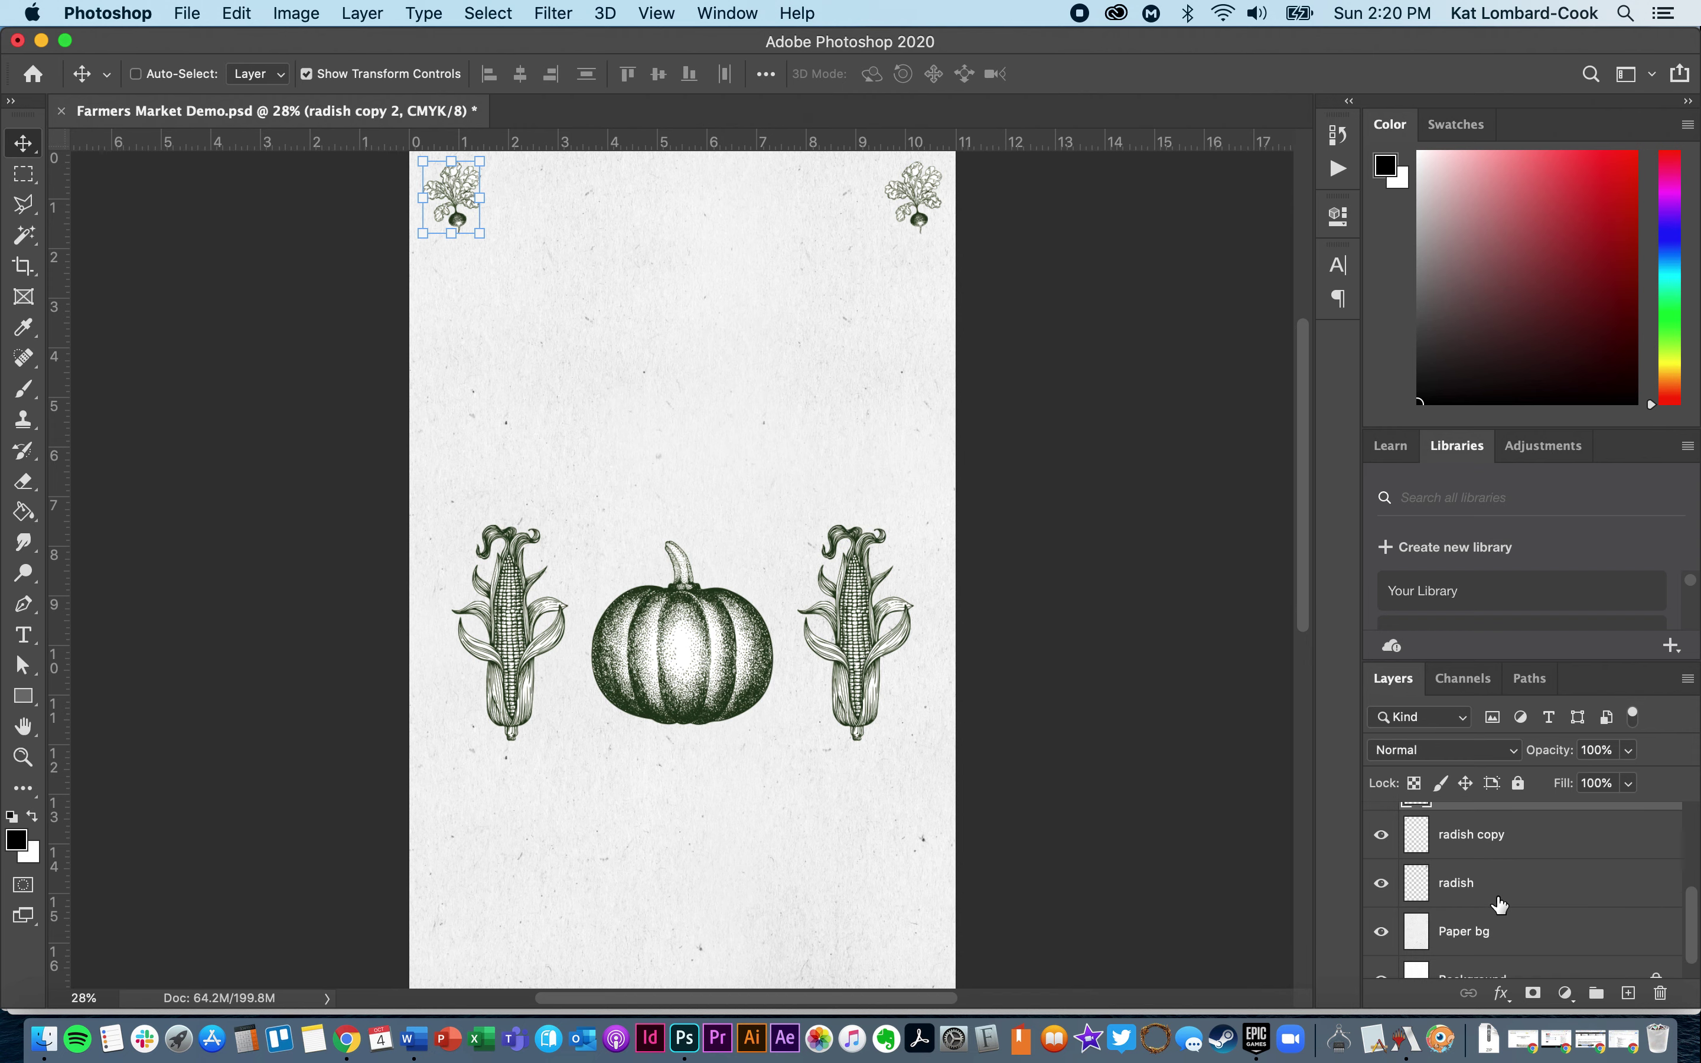
scroll(1439, 849, up, 3)
click(1489, 838)
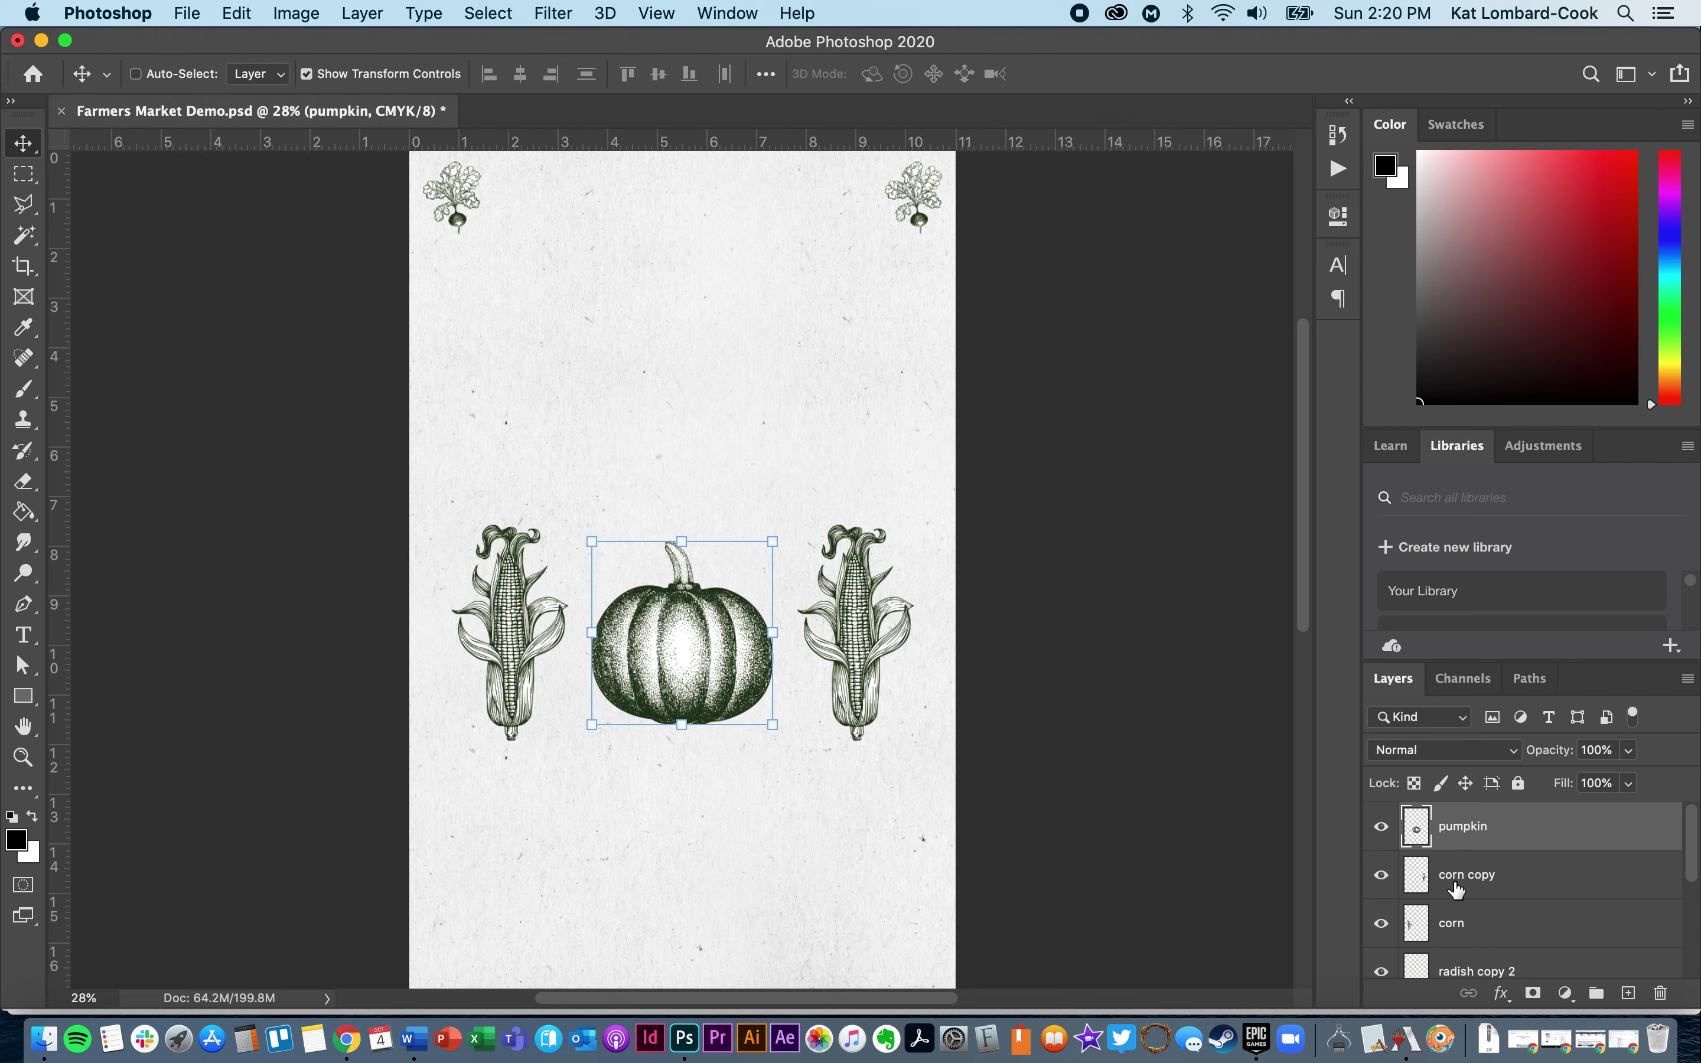
scroll(1469, 922, down, 2)
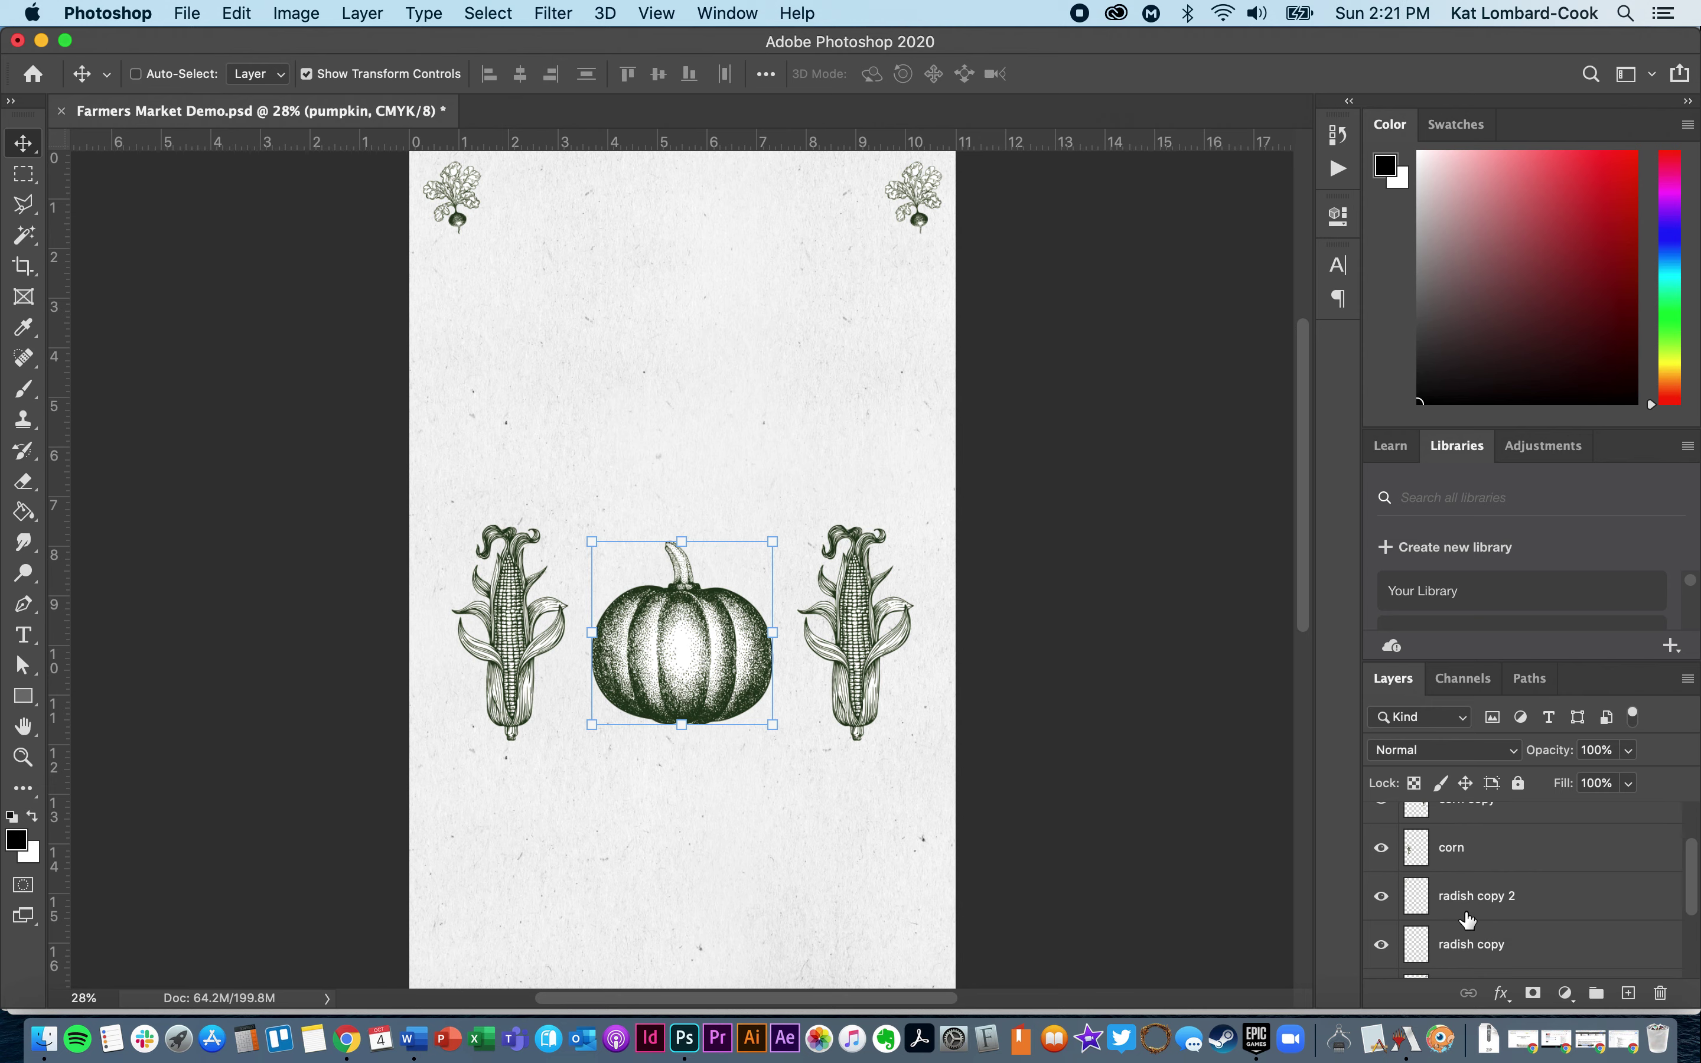
scroll(1469, 920, down, 1)
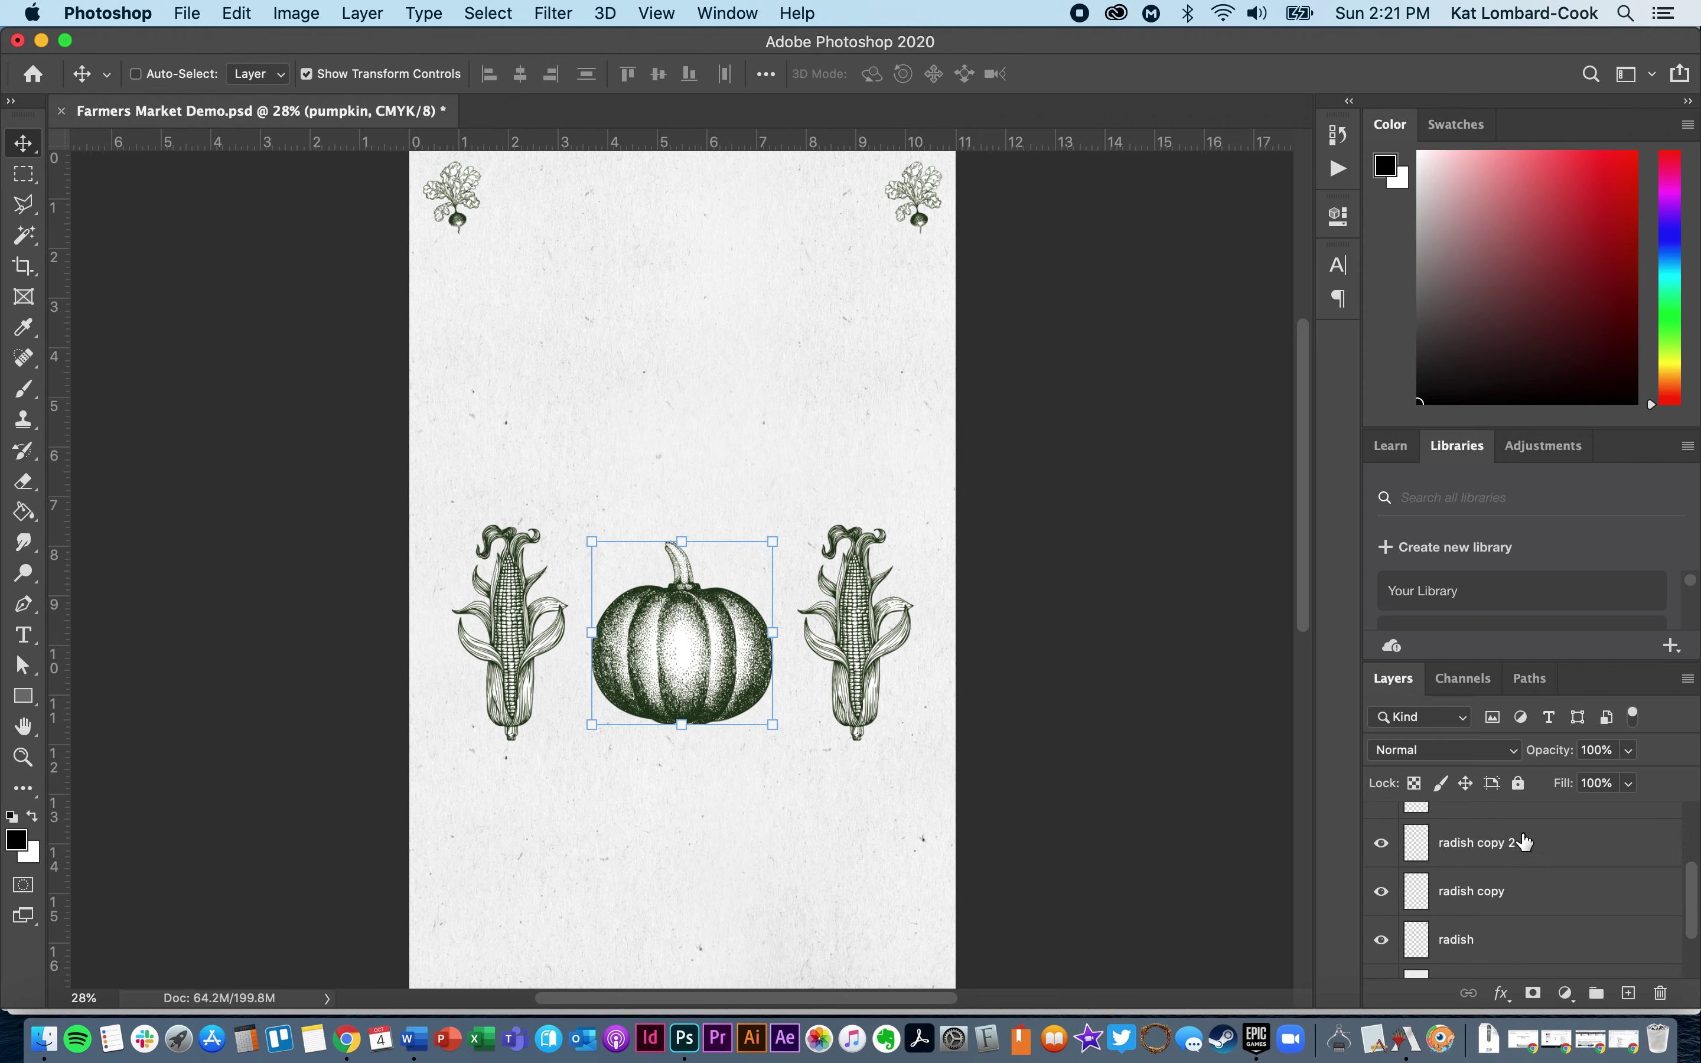
click(1469, 946)
click(1497, 907)
click(1505, 846)
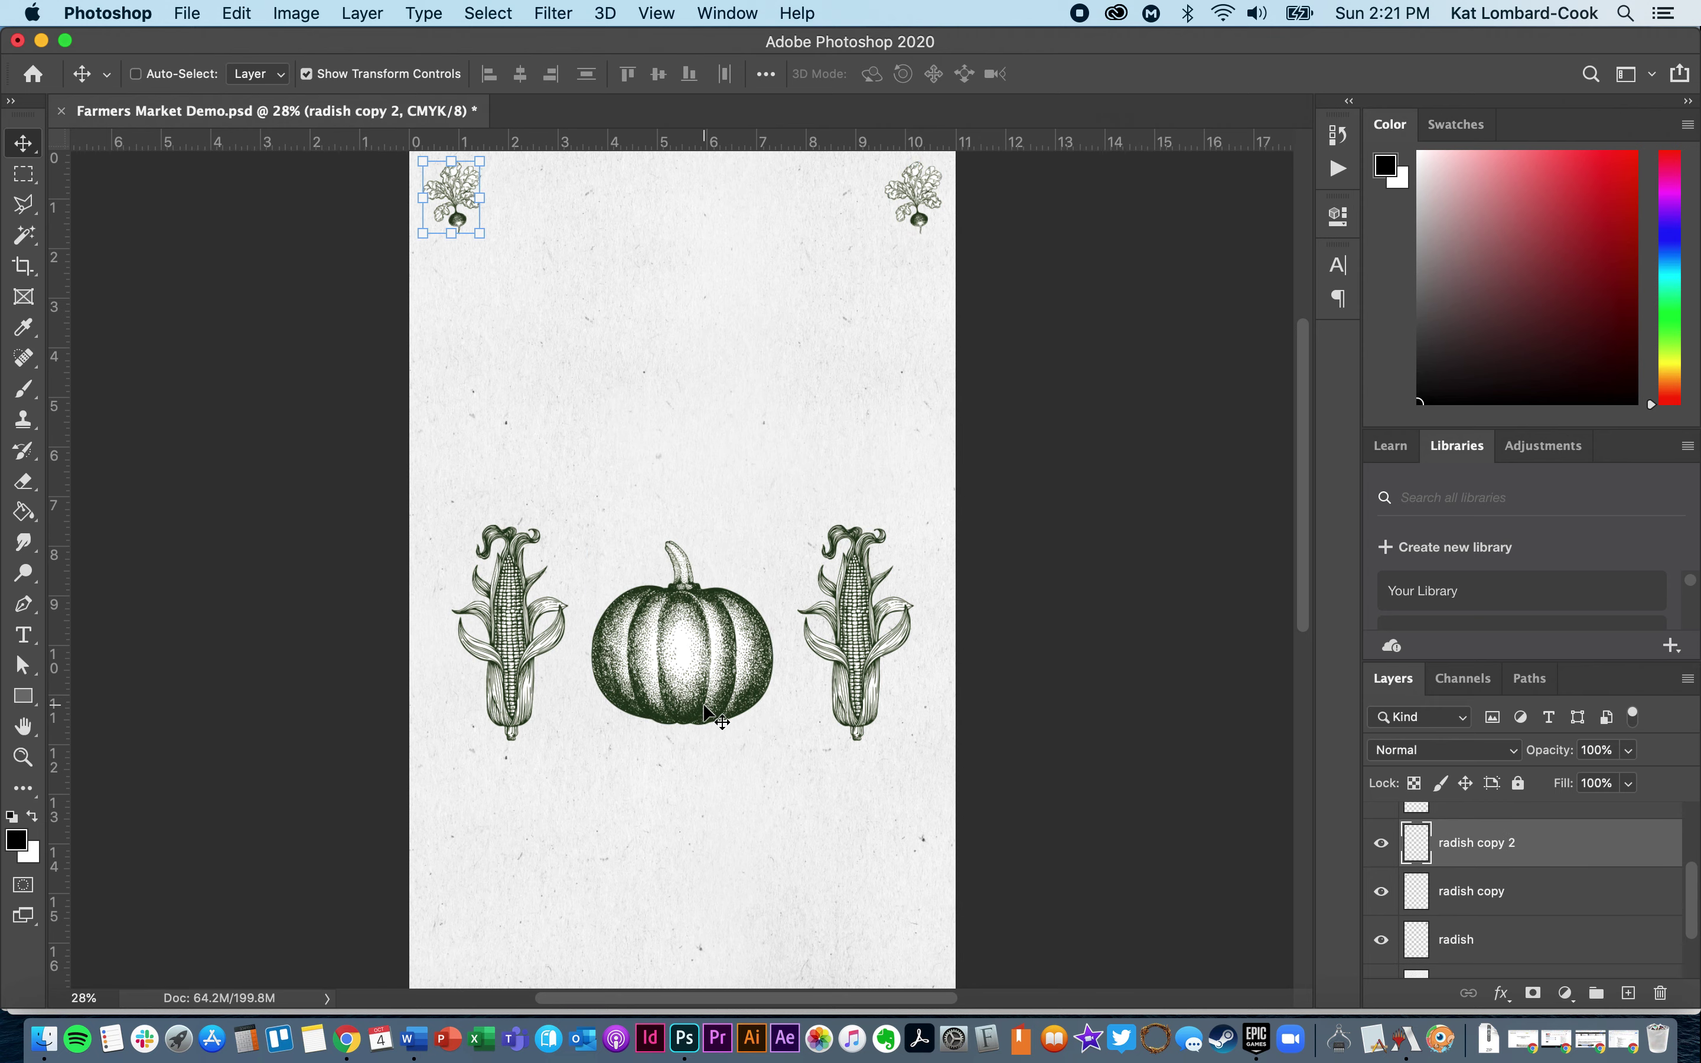
drag(477, 209, 483, 935)
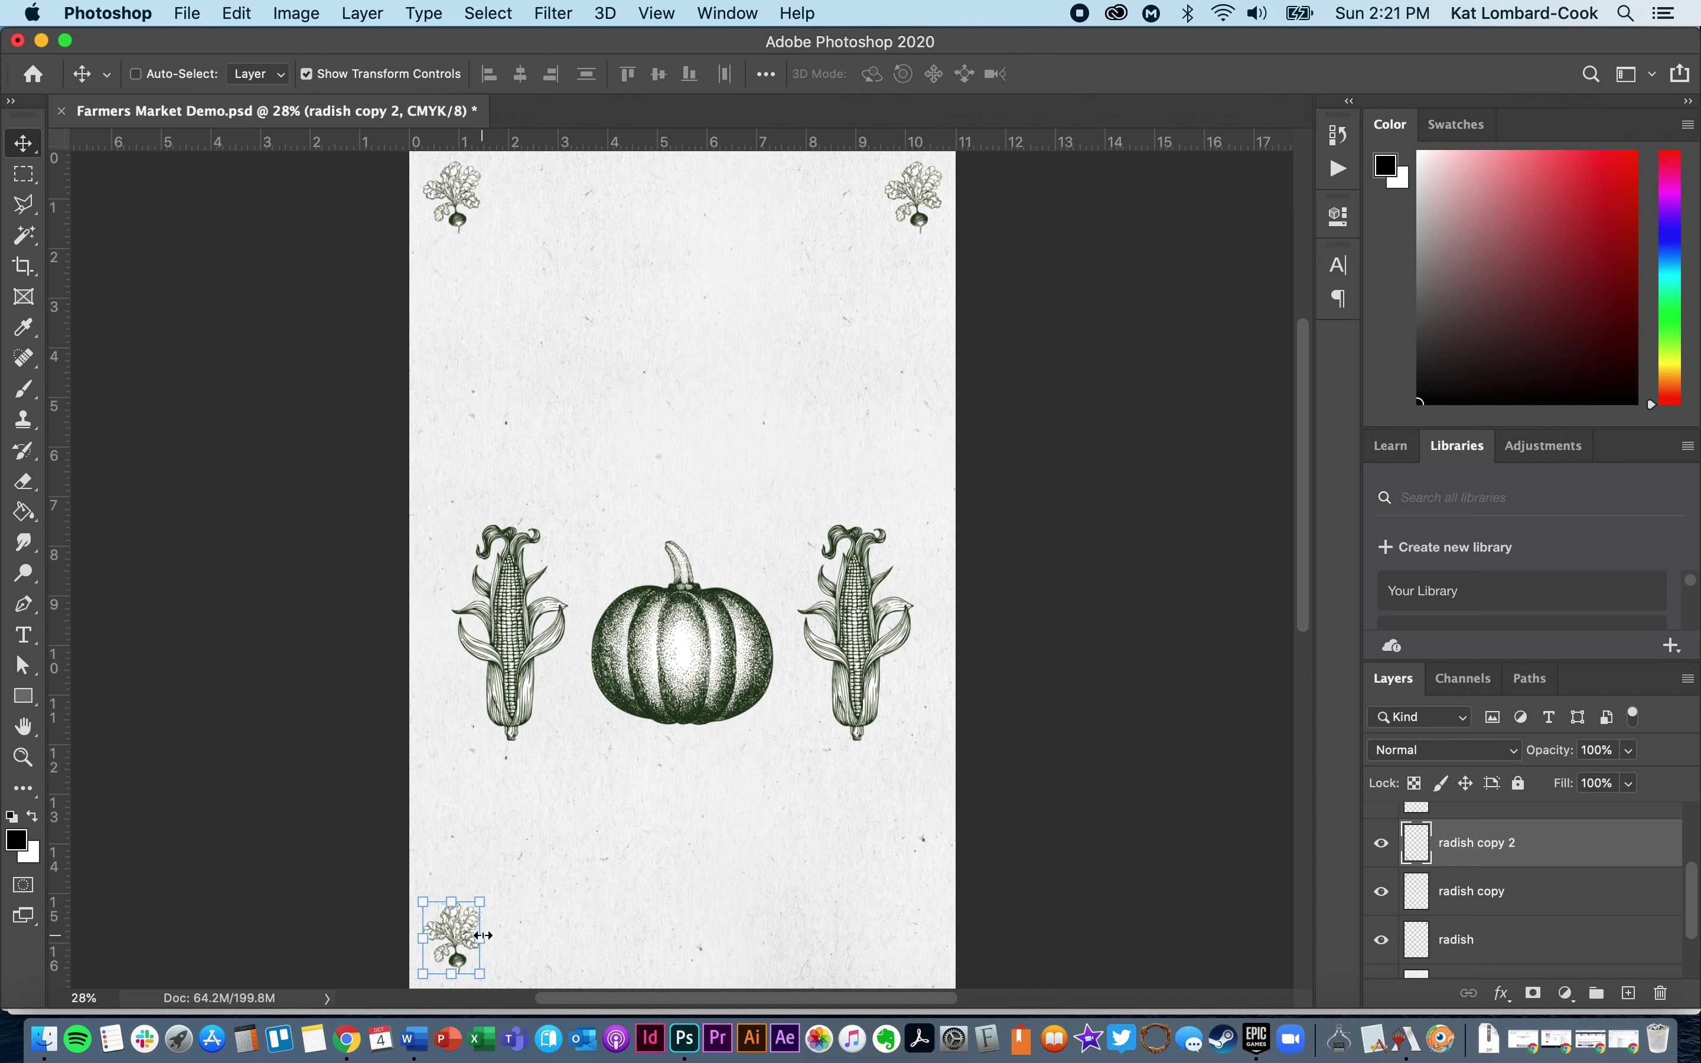
Duplicate the bottom-left radish layer and move the copy straight across to the page's bottom-right corner.
click(1689, 681)
click(1522, 210)
click(1068, 437)
drag(451, 939, 914, 898)
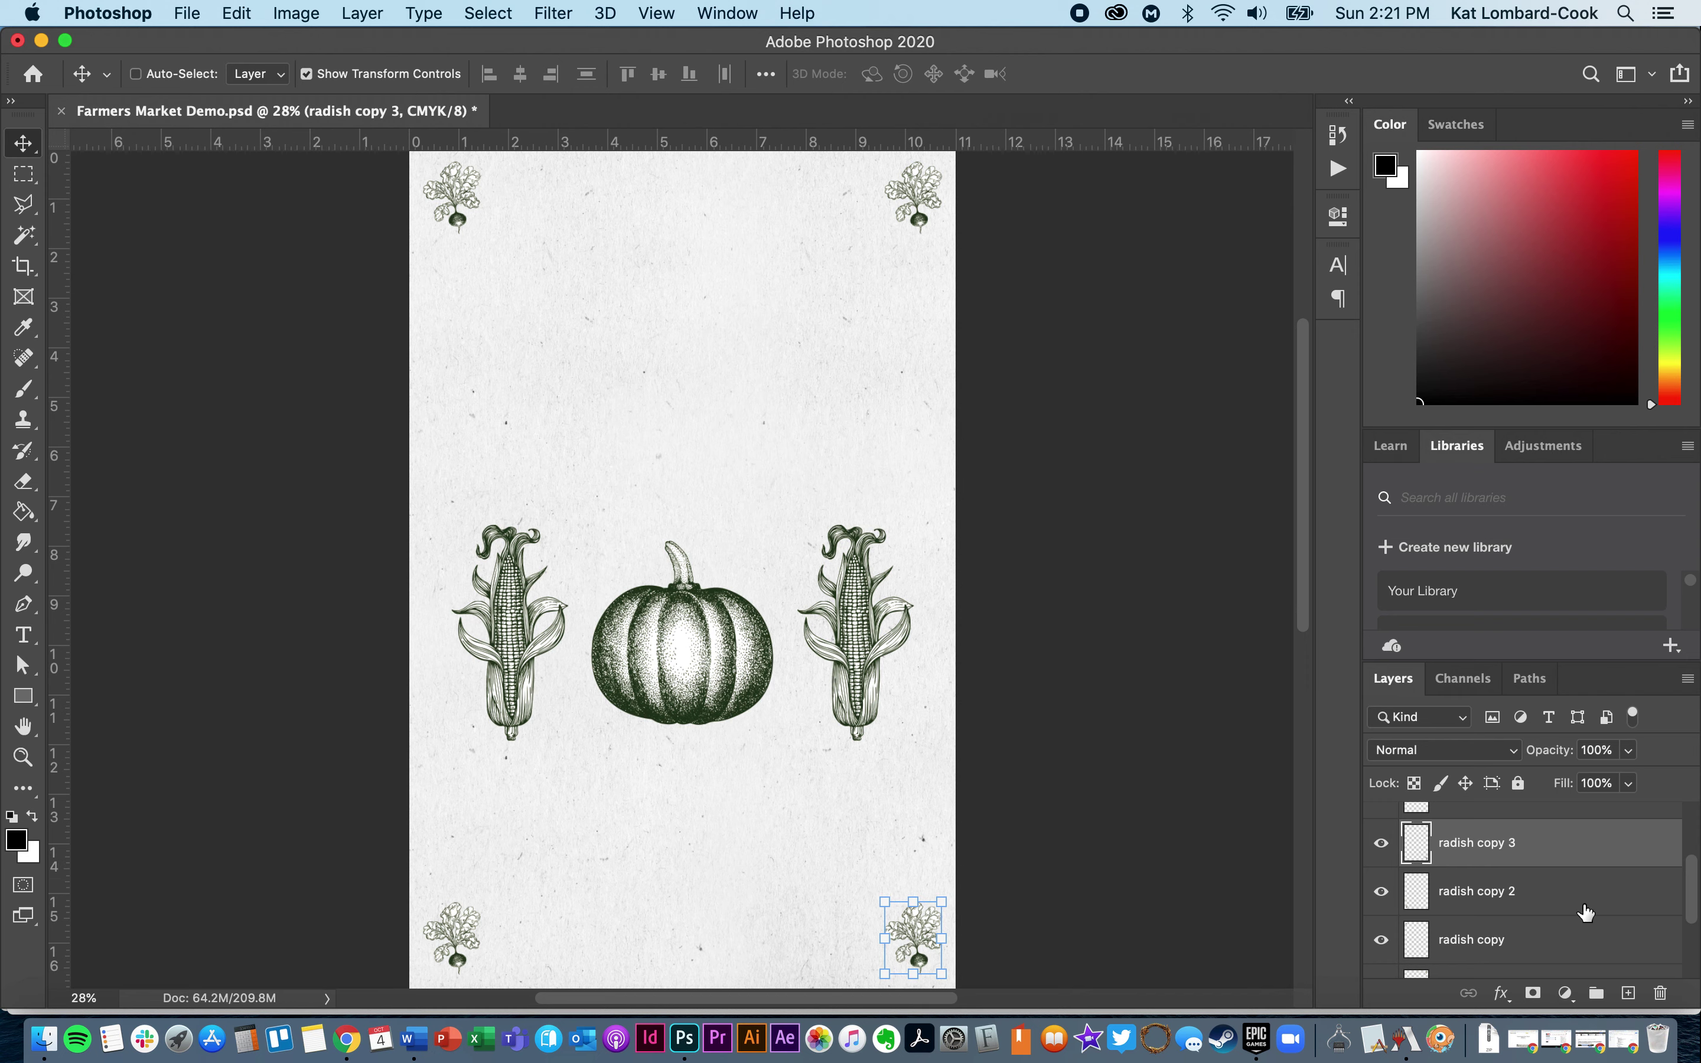
Rename the original radish layer, which holds the page's top-right radish, to "radish top right".
scroll(1475, 946, down, 1)
scroll(1475, 945, down, 1)
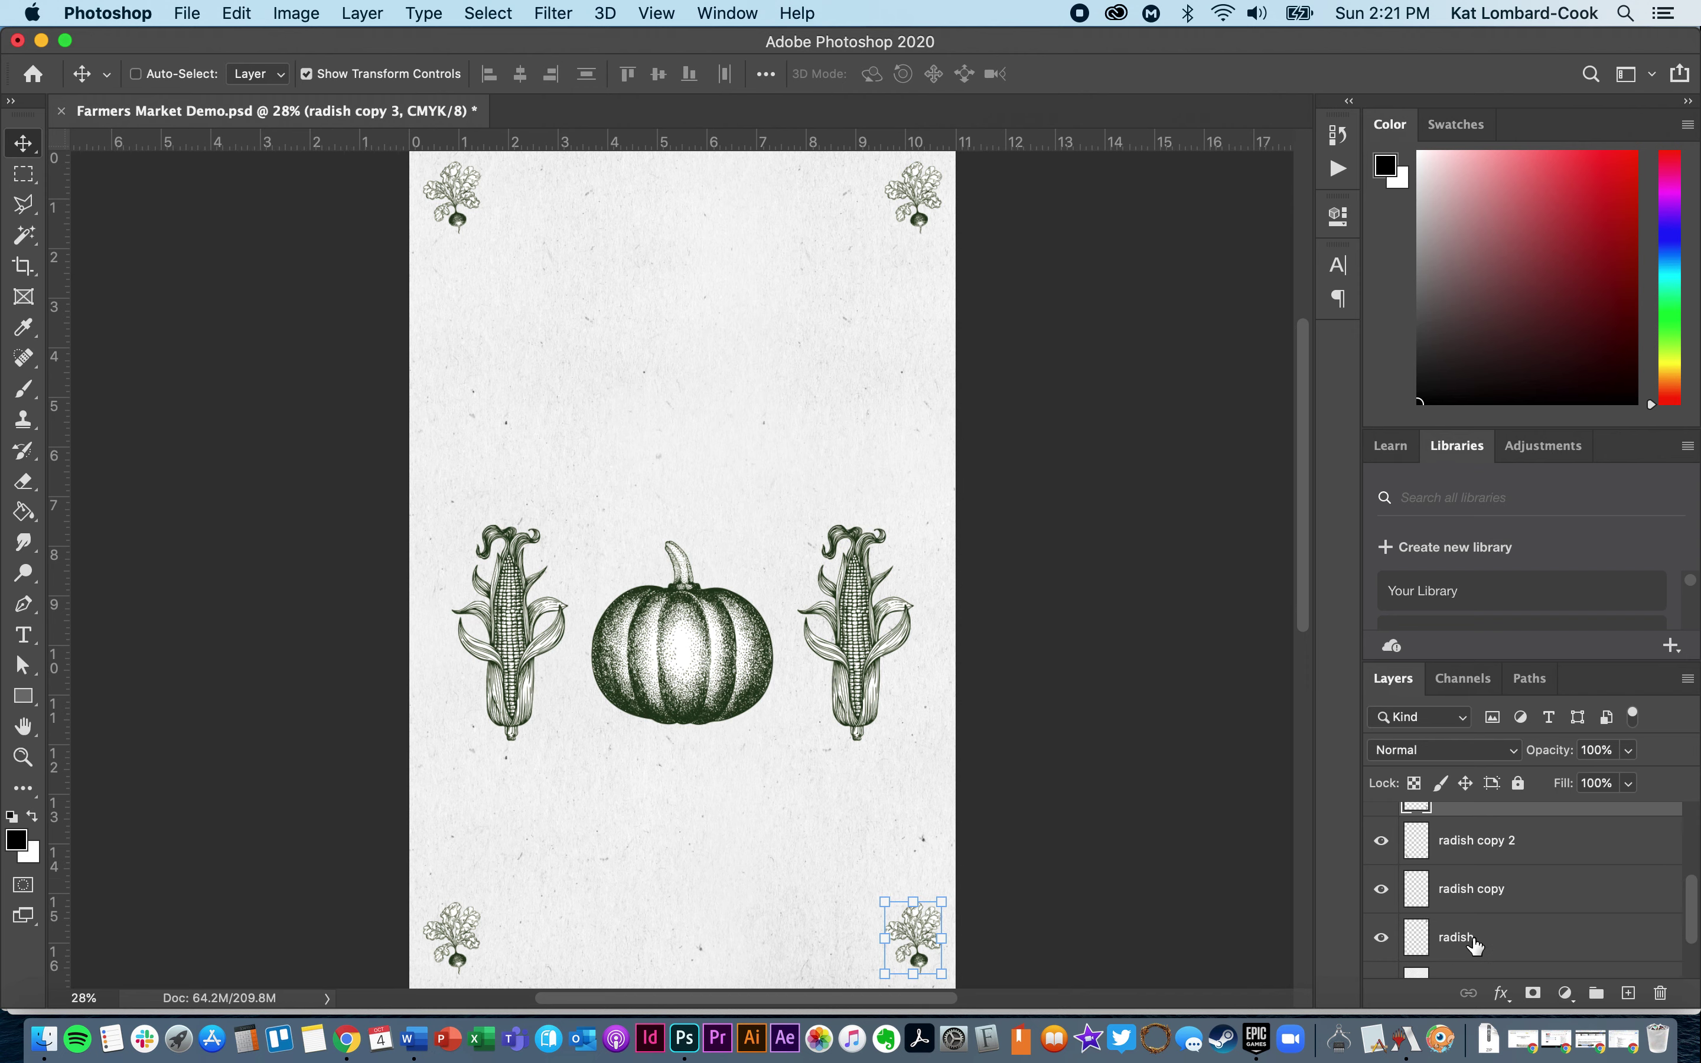
double_click(1461, 938)
key(Right)
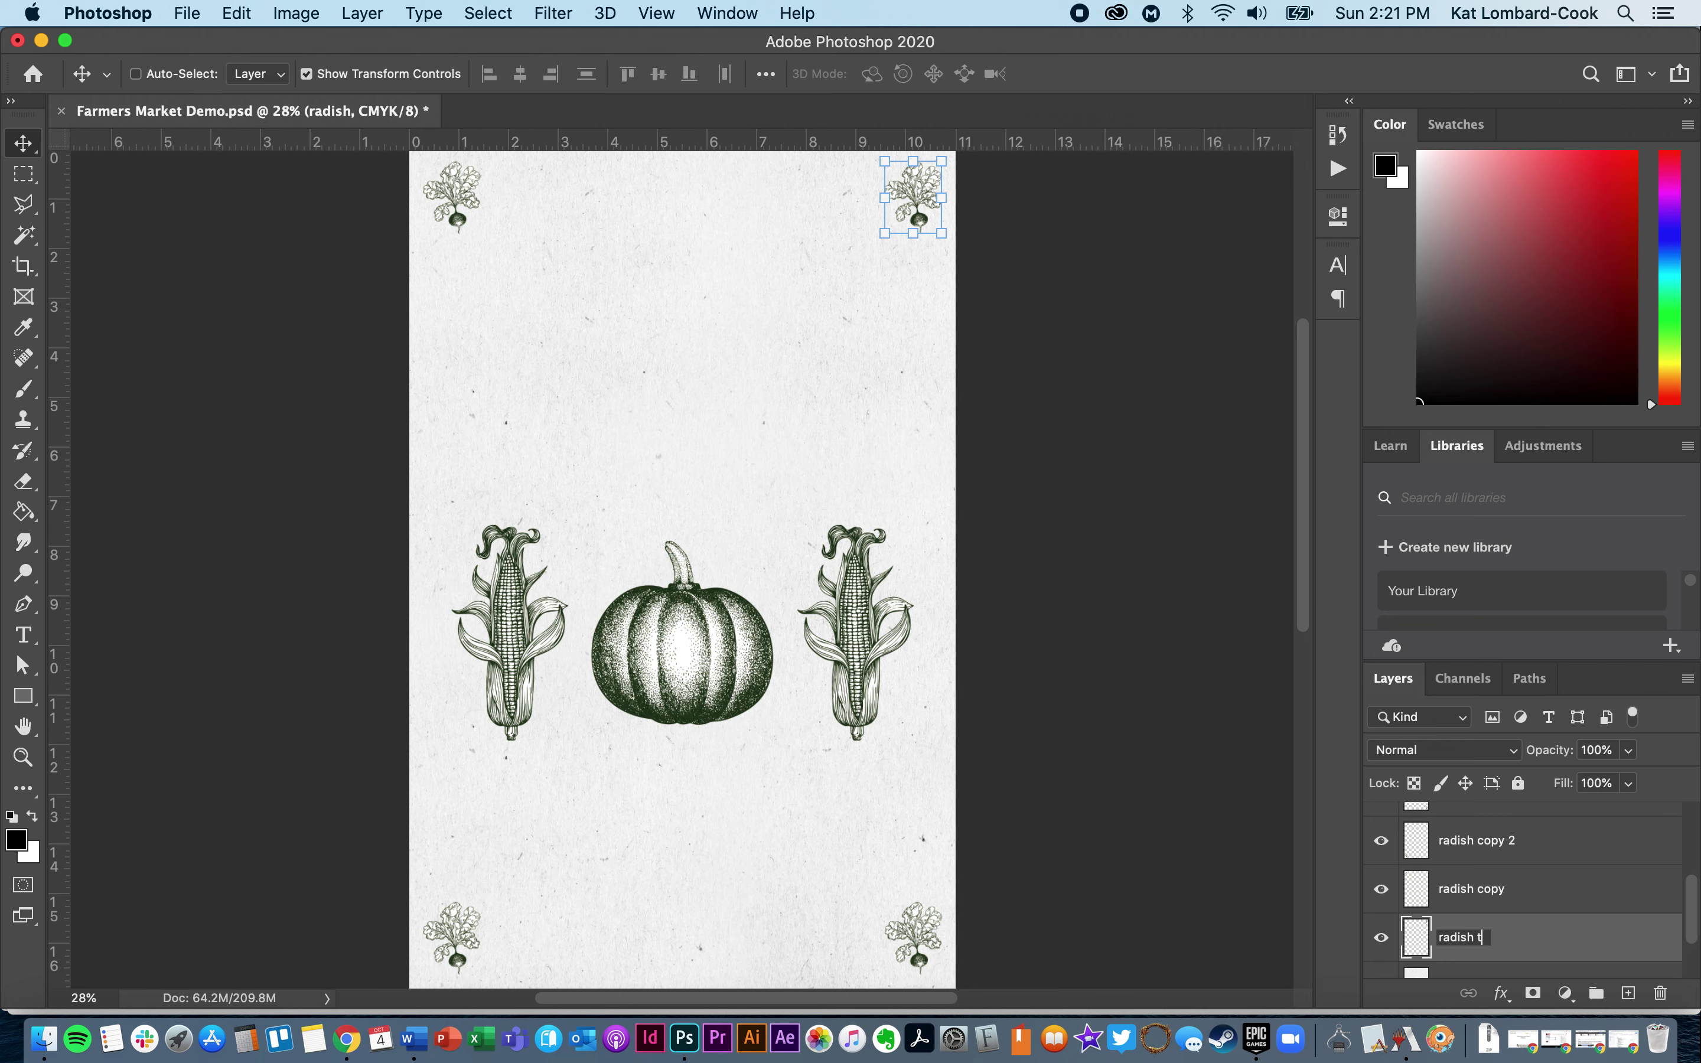
key(Return)
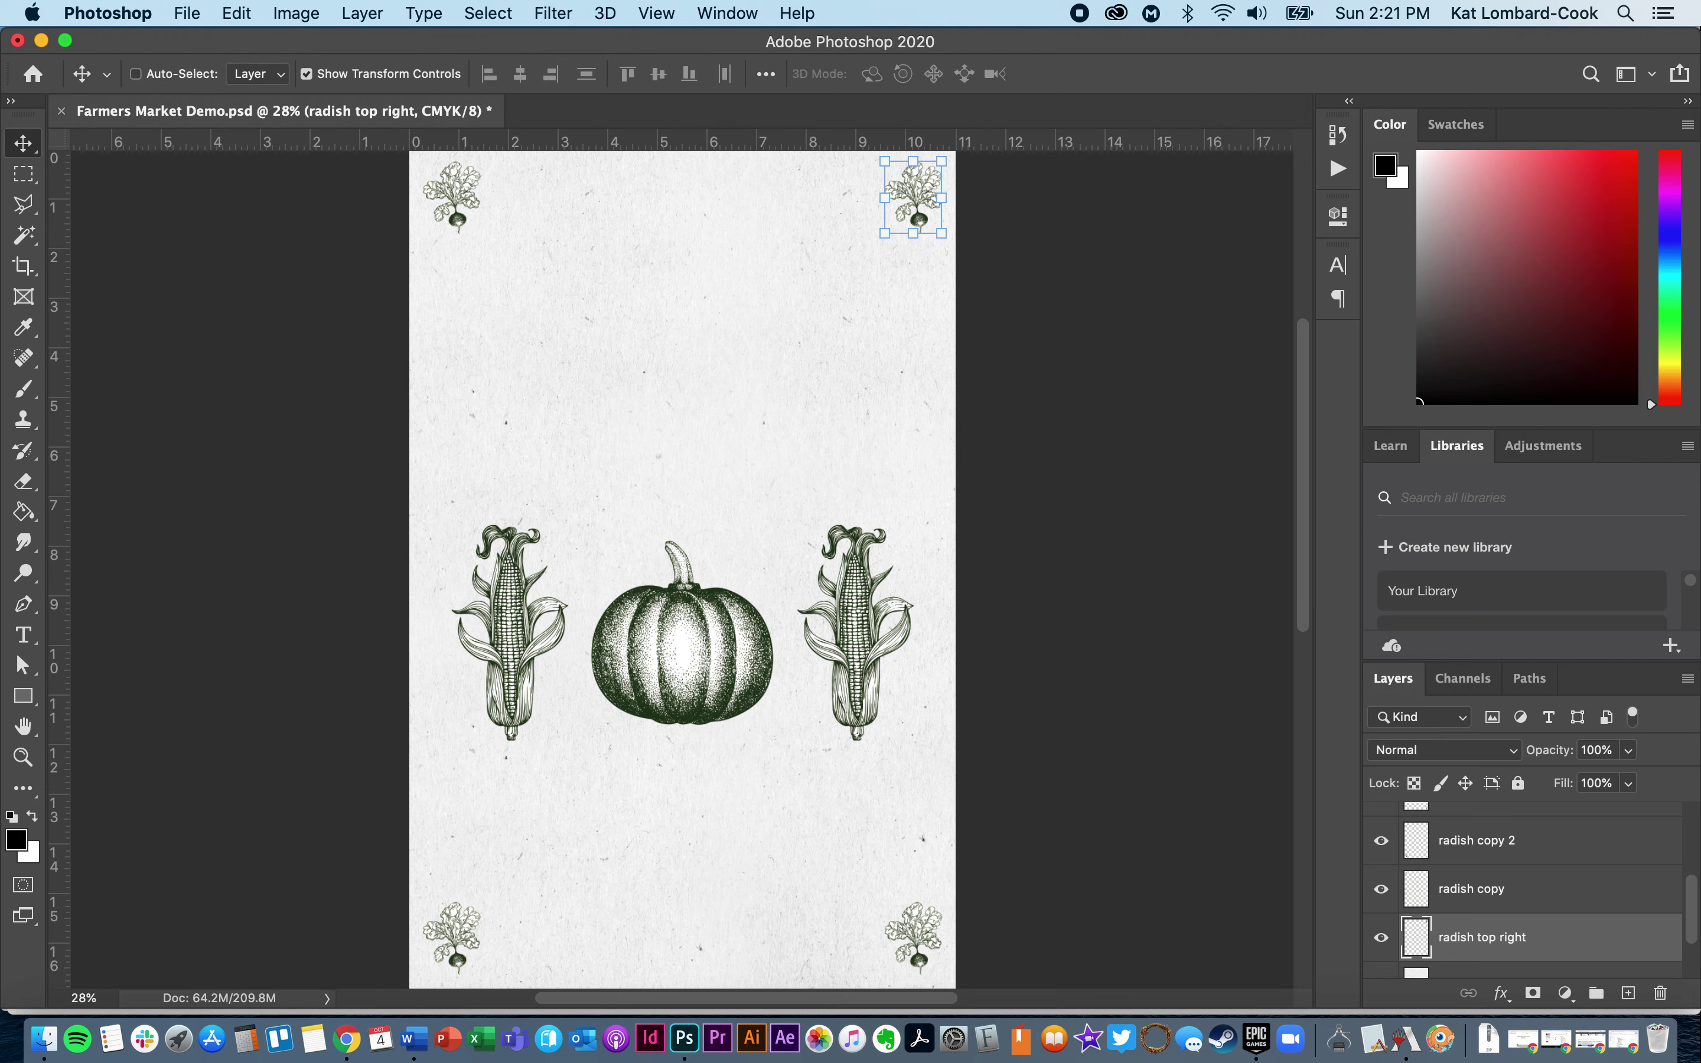
Rename the "radish copy" layer to "radish top left".
double_click(1486, 893)
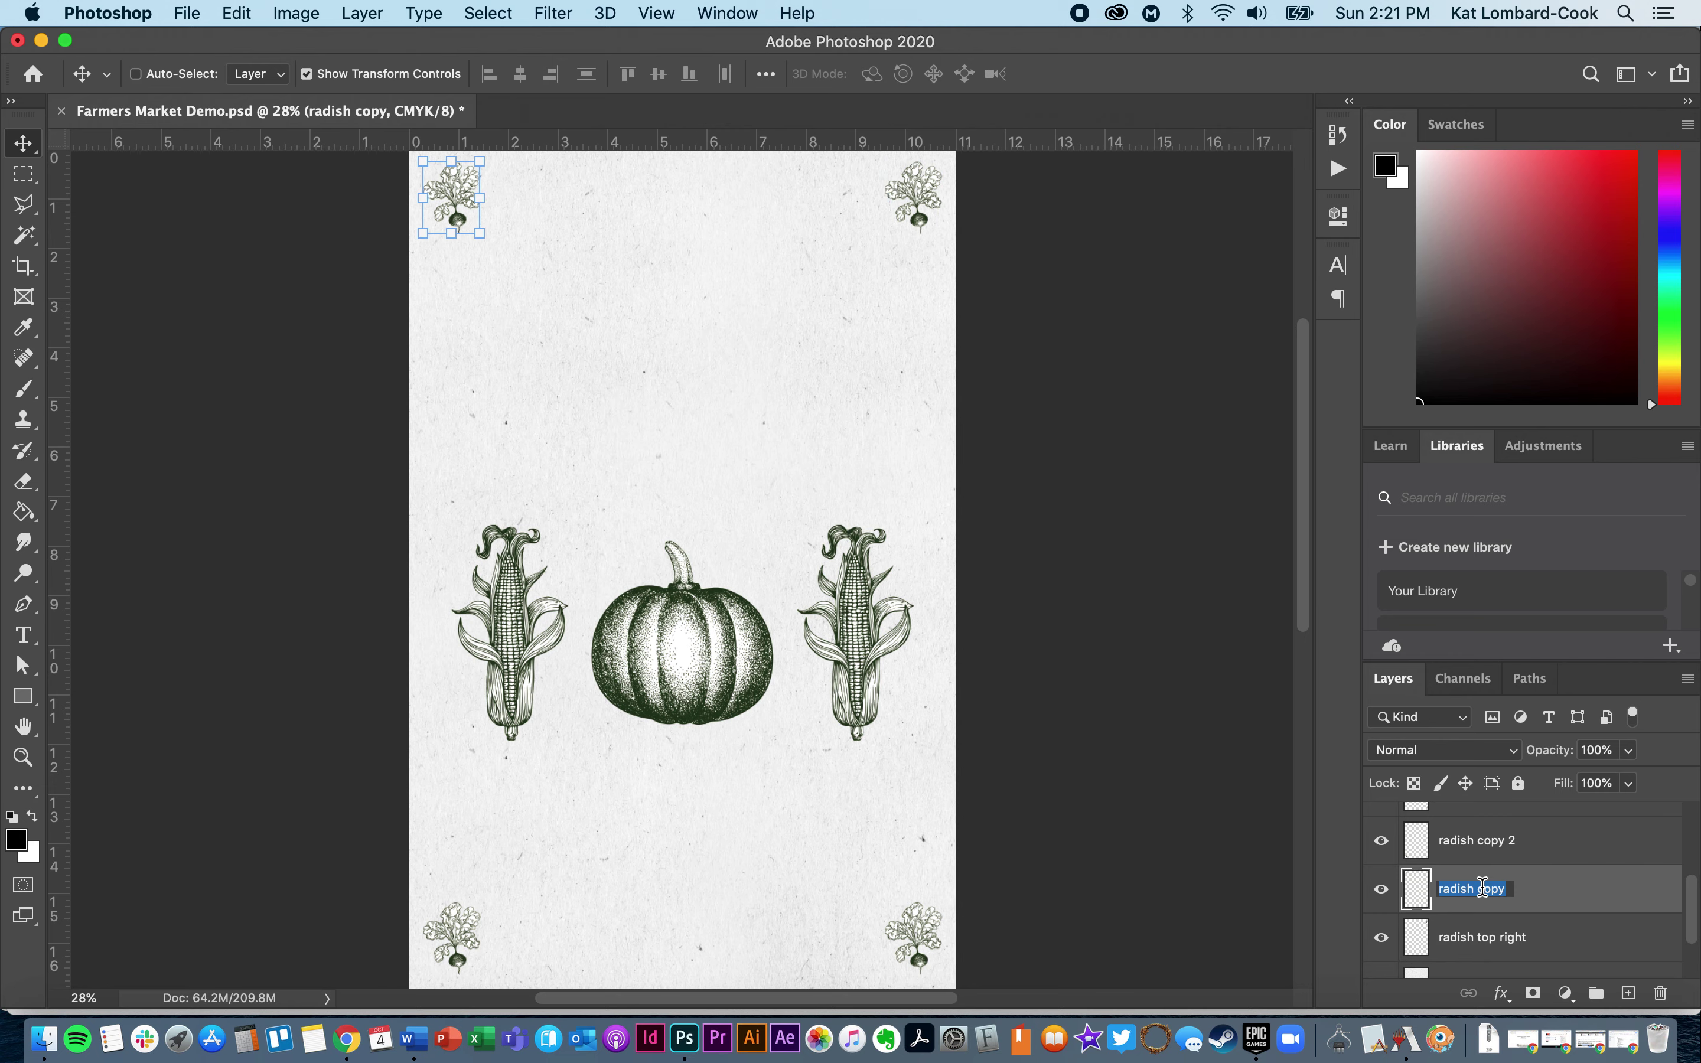
key(Right)
key(BackSpace)
text(top left)
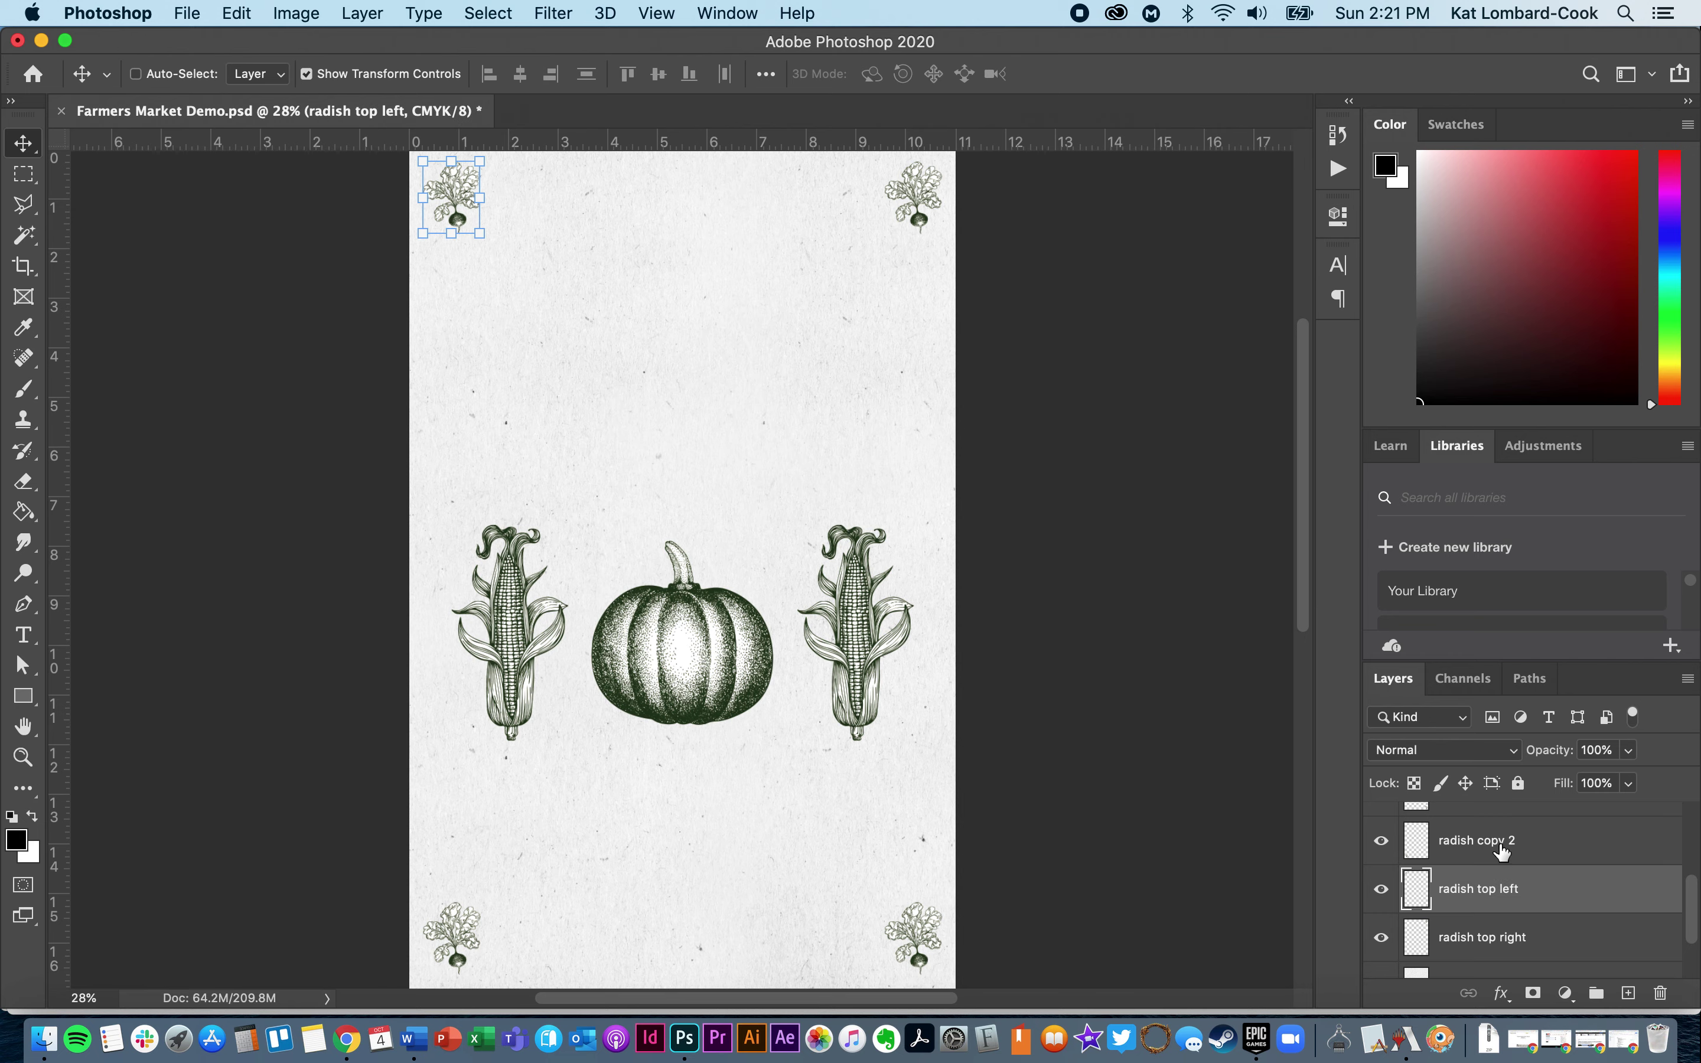
Rename the "radish copy 2" layer to "radish bottom left".
double_click(1502, 844)
key(Right)
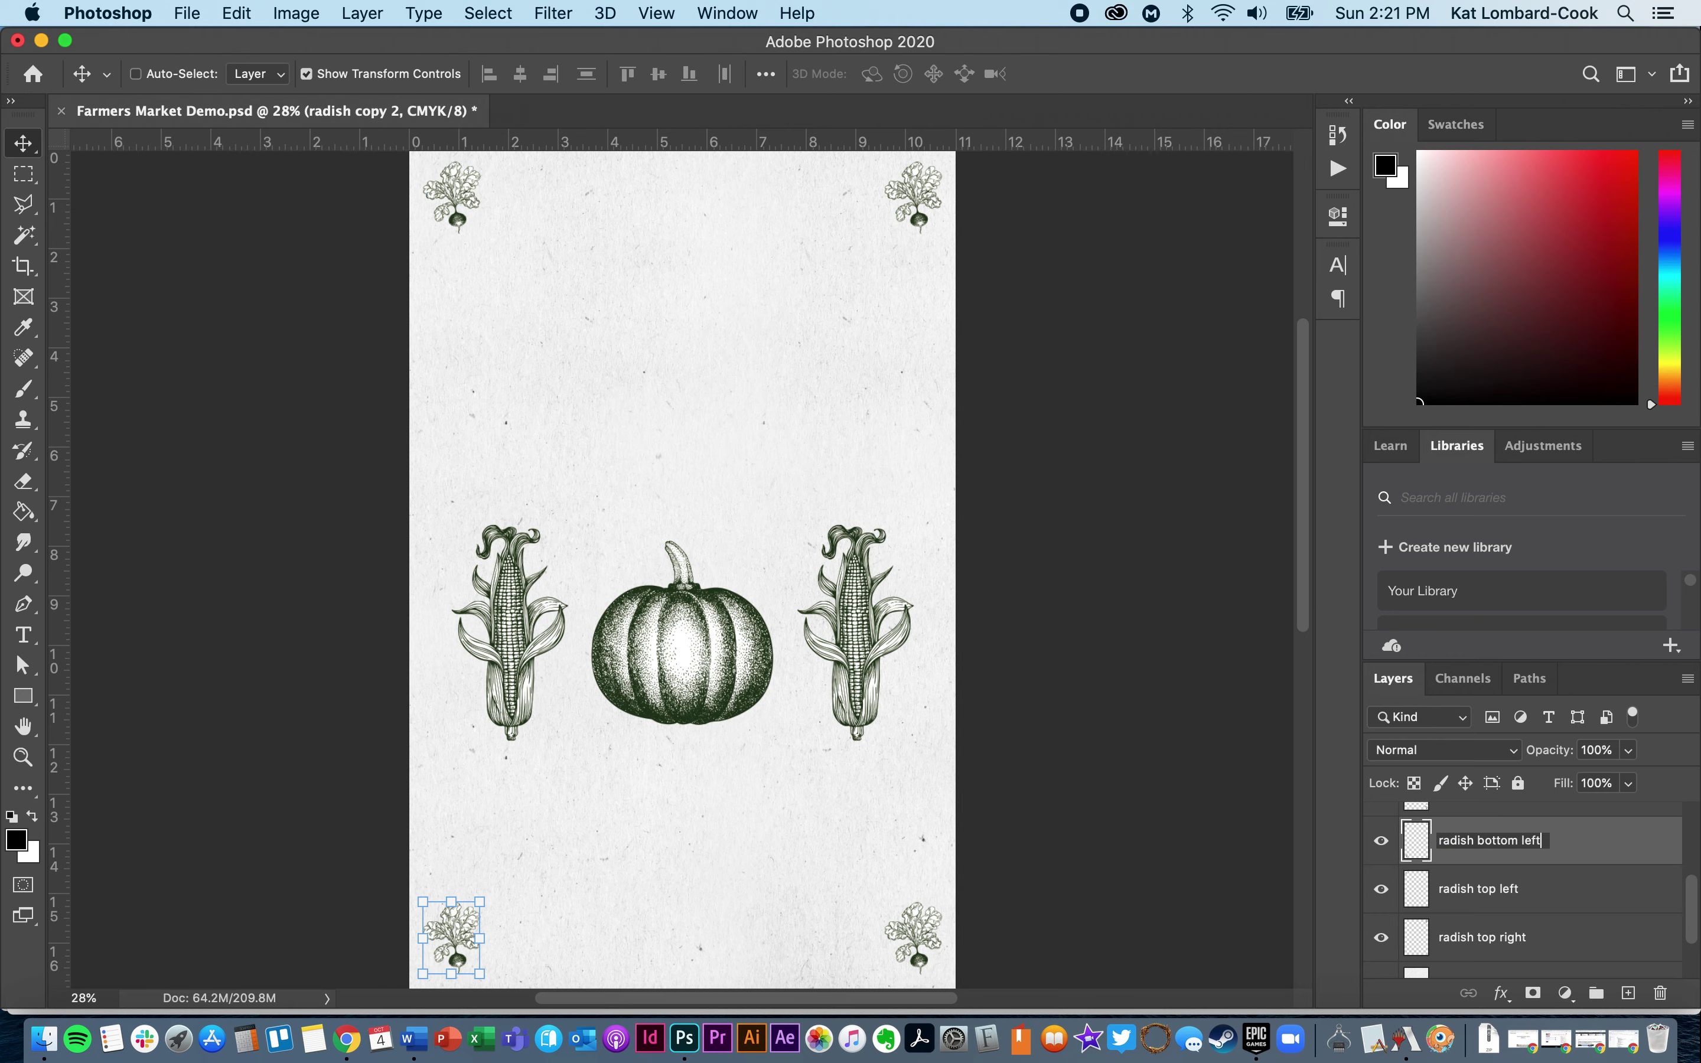
key(Return)
Rename the "radish copy 3" layer to "radish bottom right".
scroll(1543, 928, up, 1)
double_click(1506, 857)
key(Right)
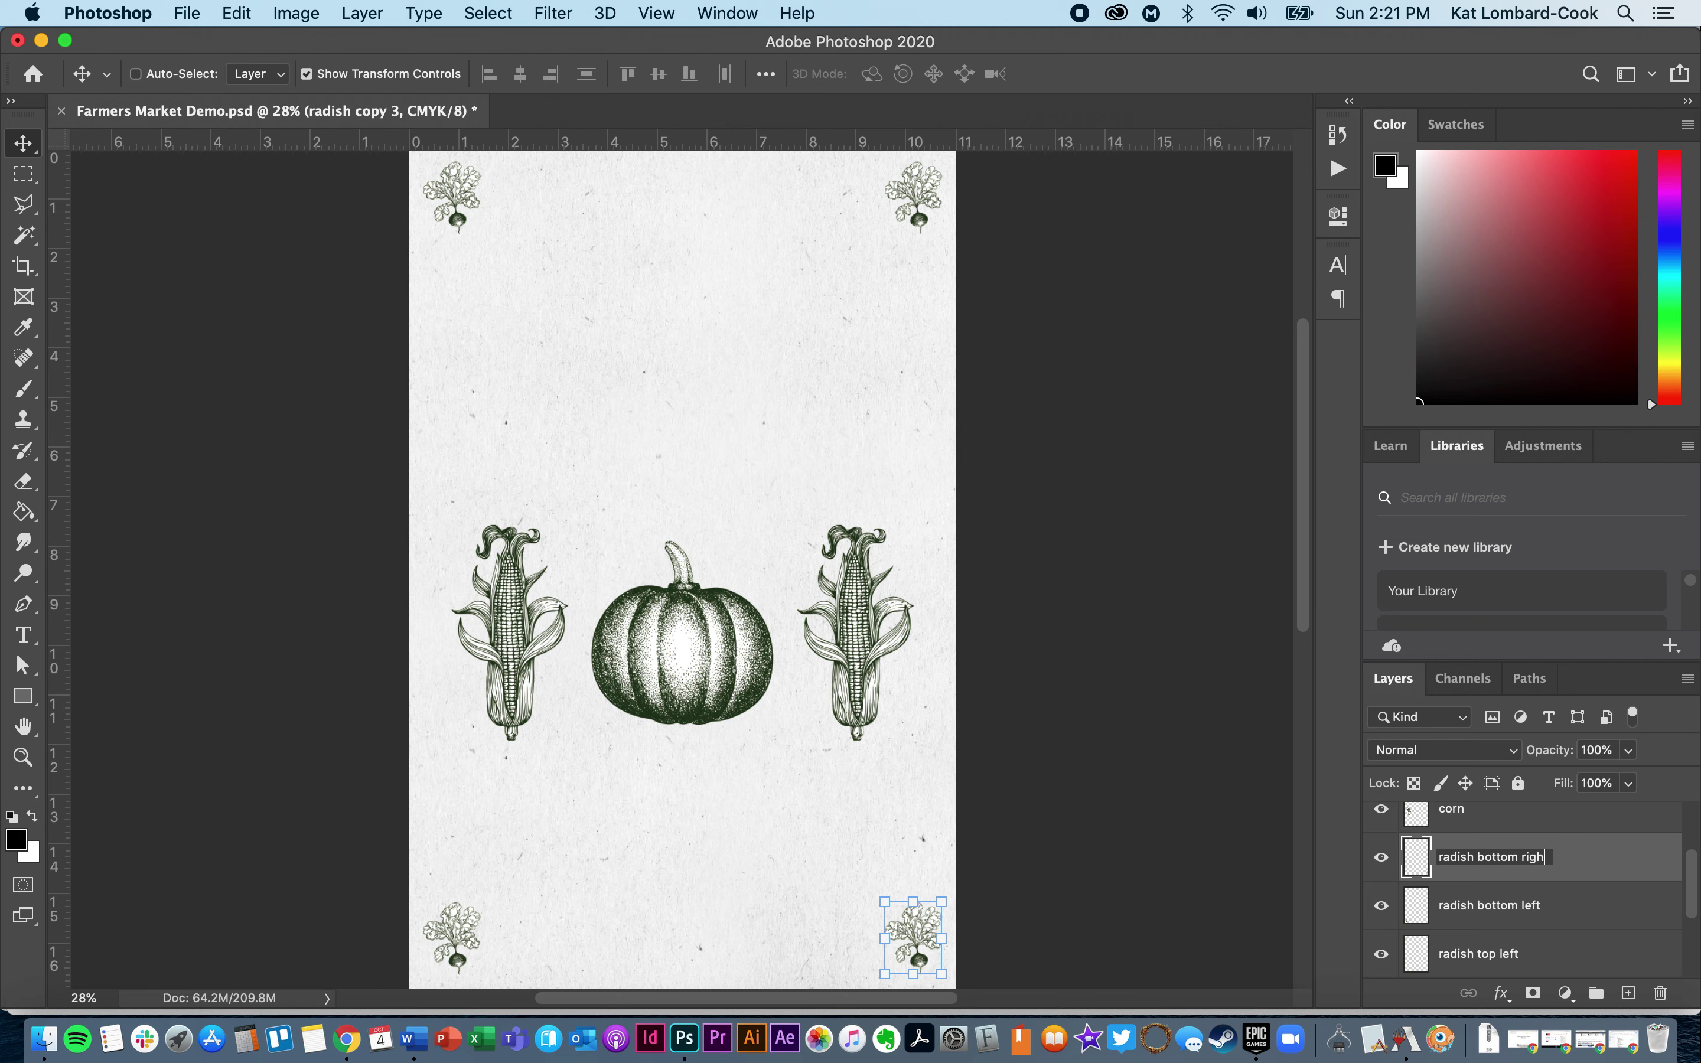
text(t)
key(Return)
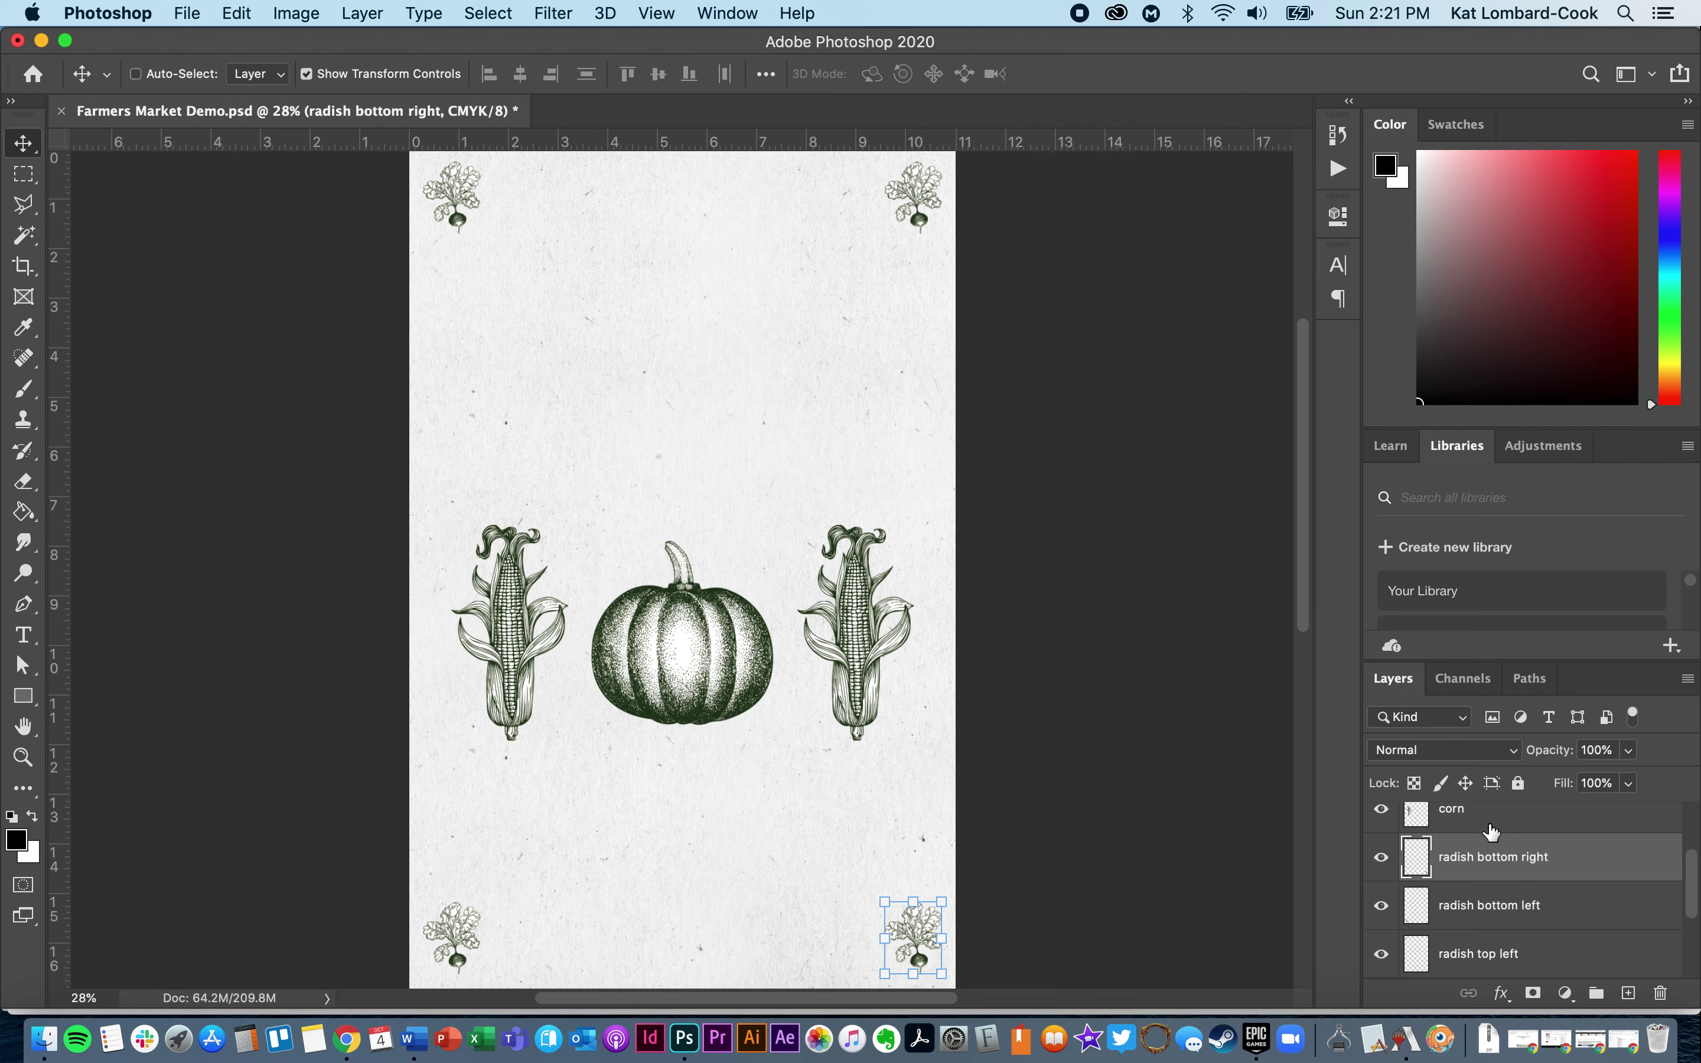
Save the poster document and turn off the display of transform controls for the Move tool.
key(super+s)
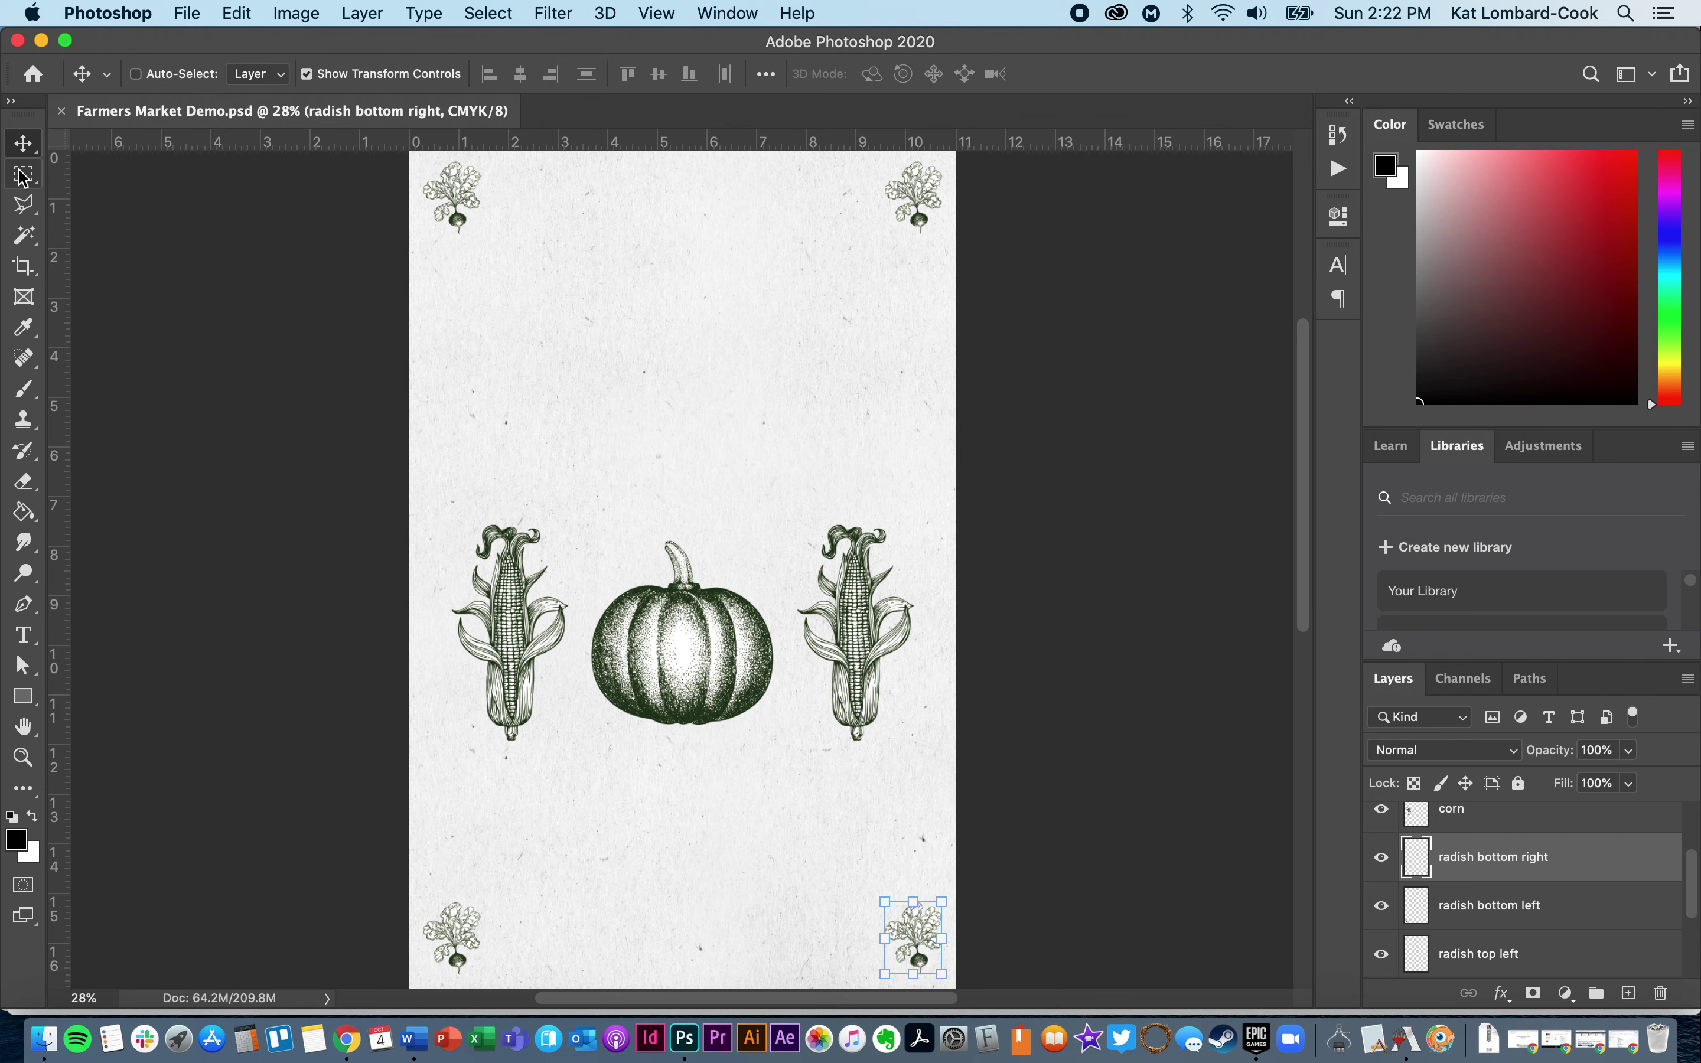
click(417, 75)
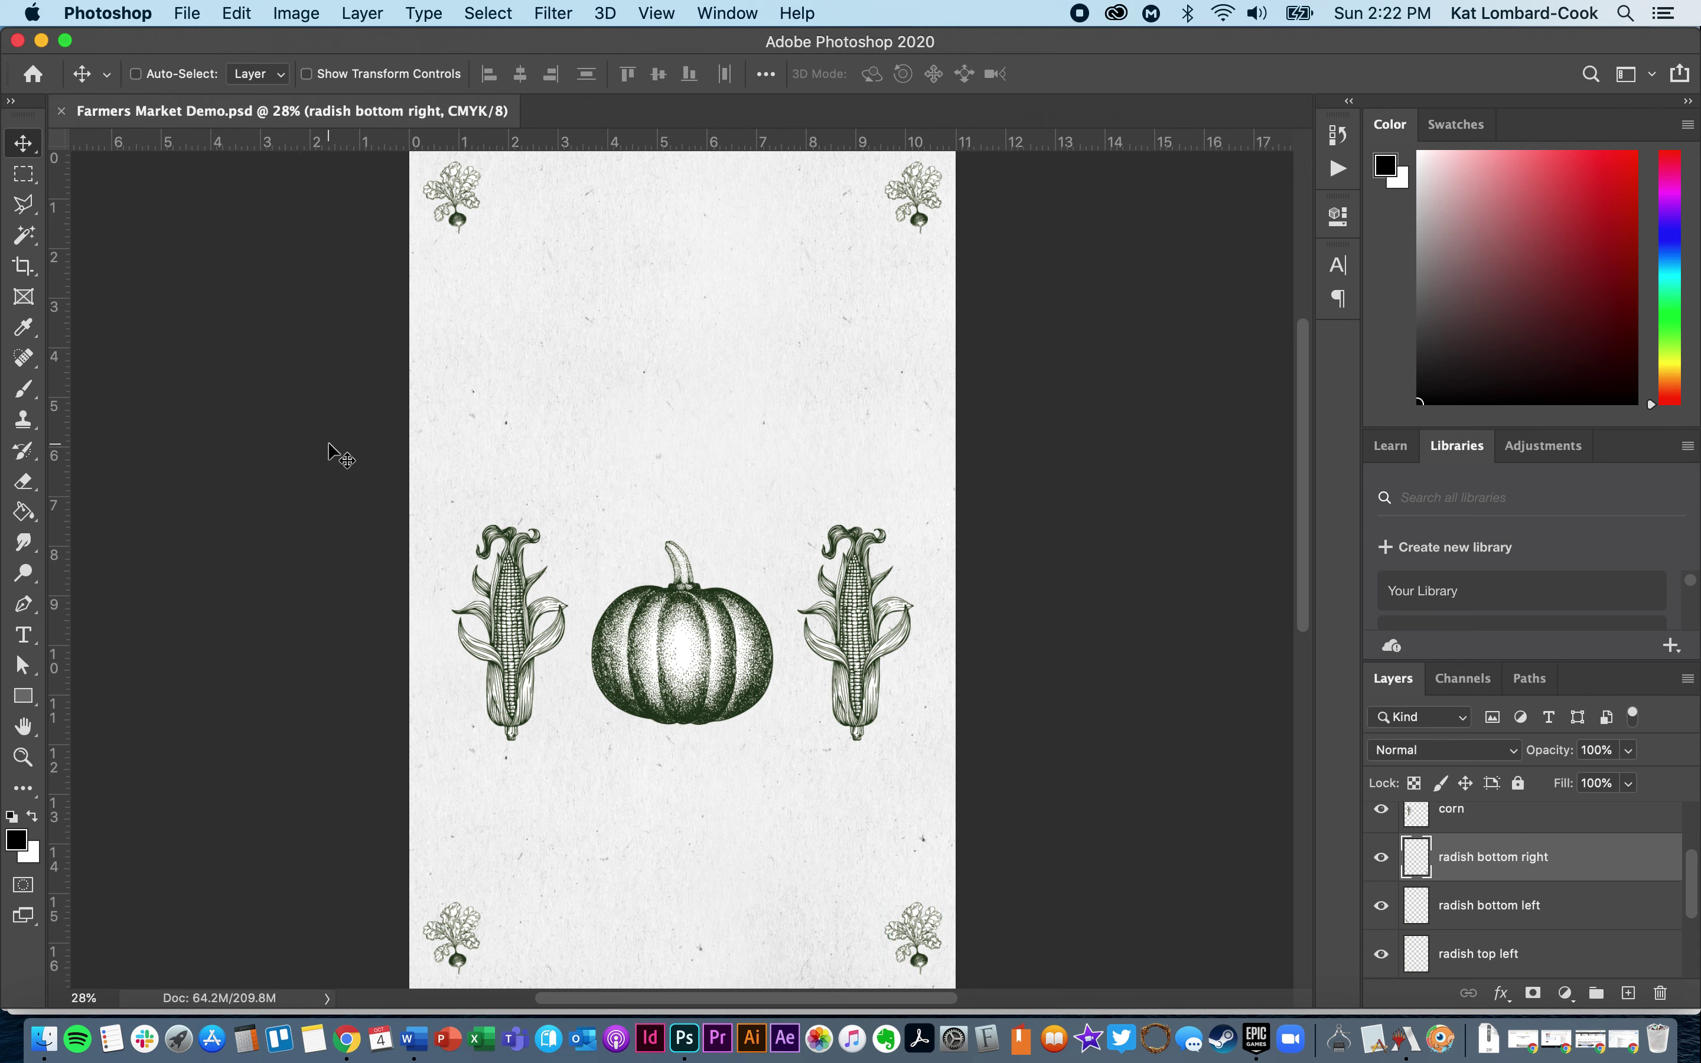